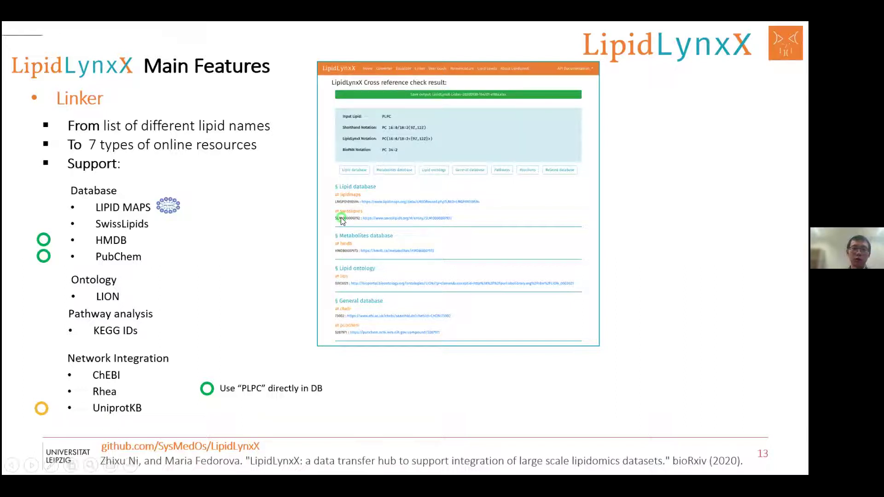
pyautogui.click(448, 265)
pyautogui.click(244, 266)
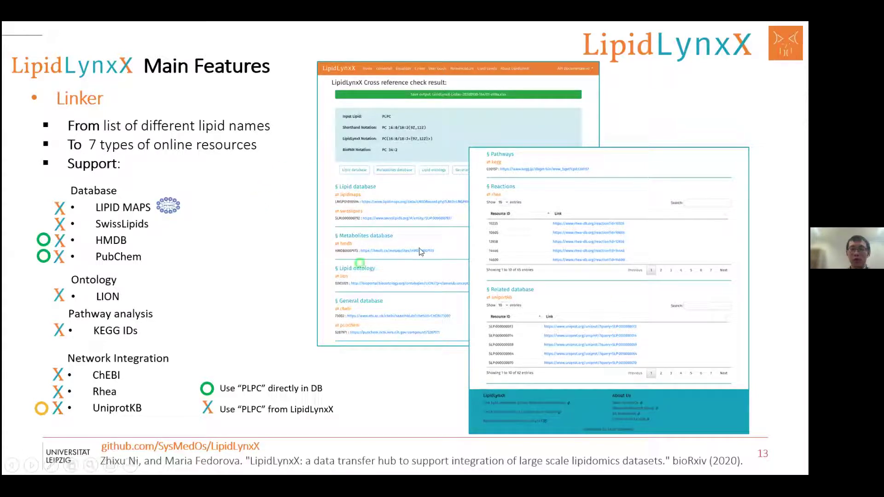
pyautogui.press('Right')
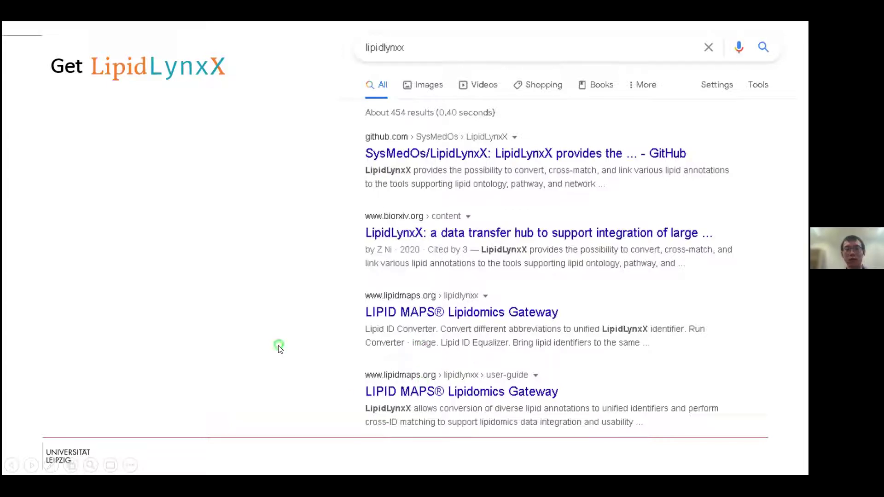
pyautogui.press('Right')
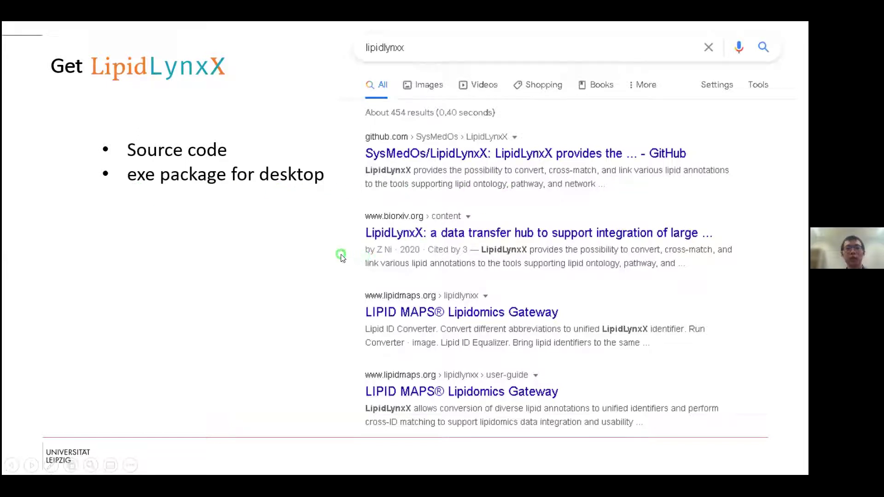
pyautogui.click(304, 256)
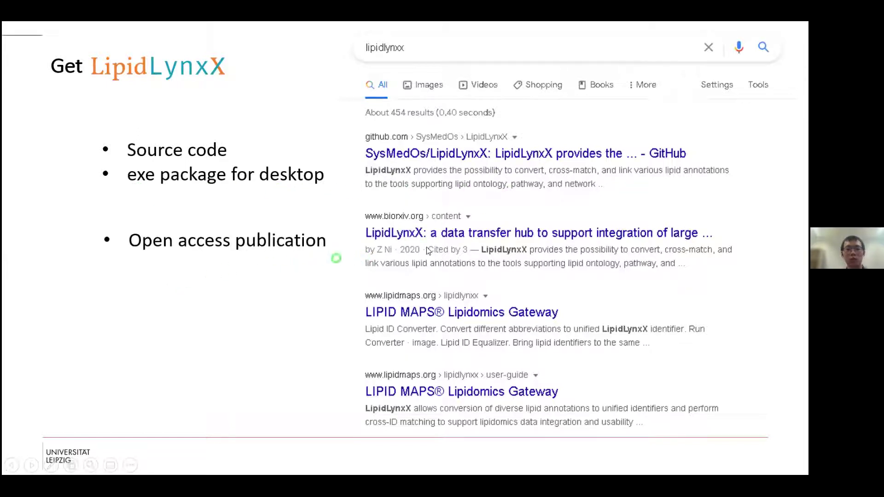
pyautogui.click(275, 345)
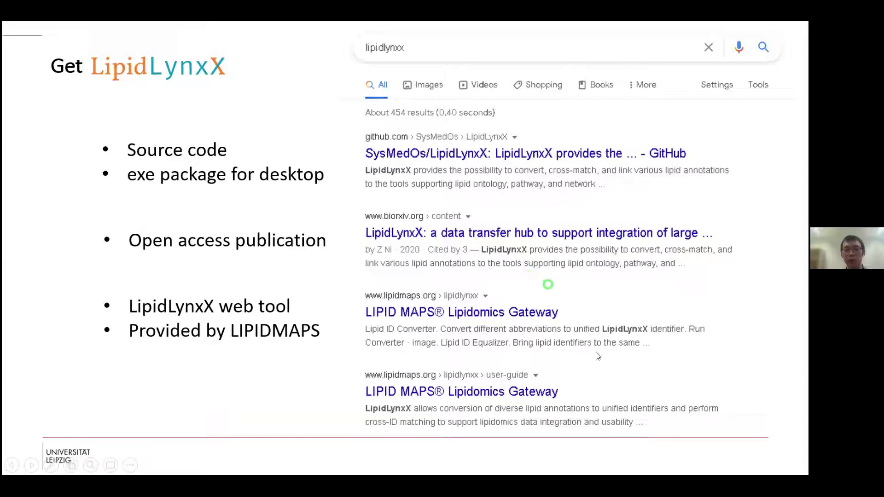
pyautogui.click(542, 384)
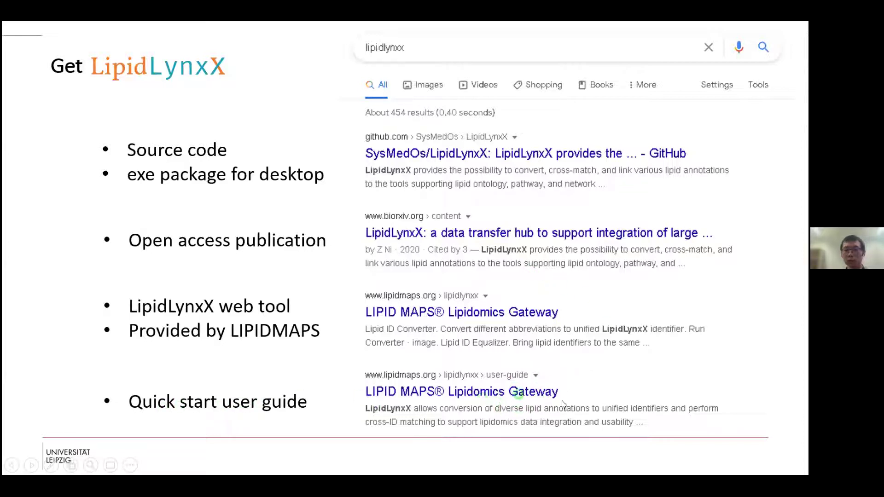
pyautogui.click(704, 344)
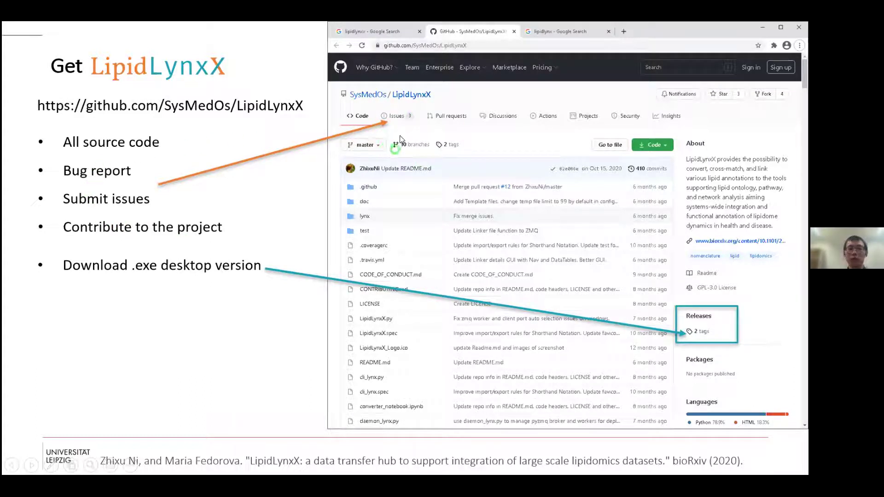
pyautogui.click(704, 322)
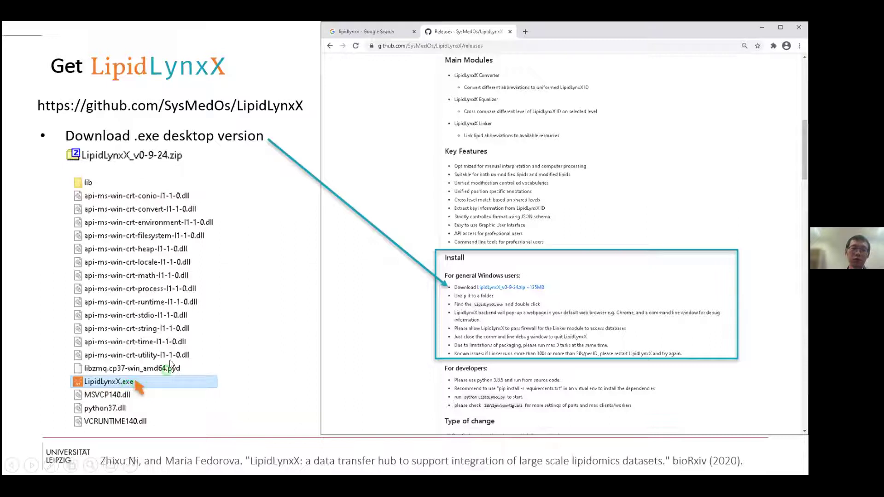
pyautogui.click(316, 322)
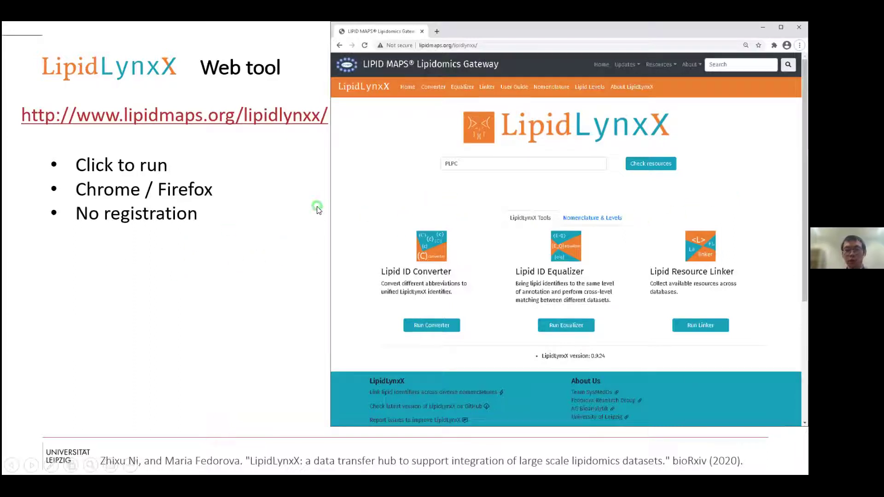
# Switch to Chrome, open the LipidLynxX home page on LIPID MAPS from the search results, and start the Lipid ID Converter.
pyautogui.hotkey('alt', 'Tab')
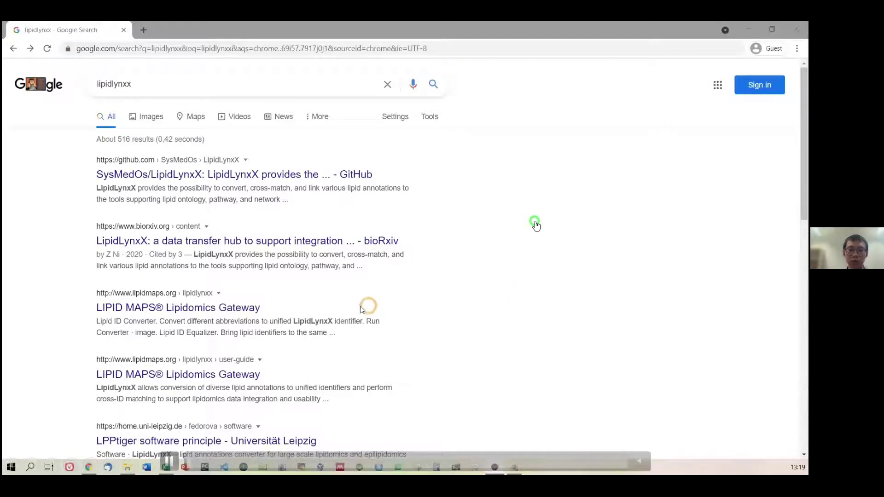
pyautogui.click(232, 308)
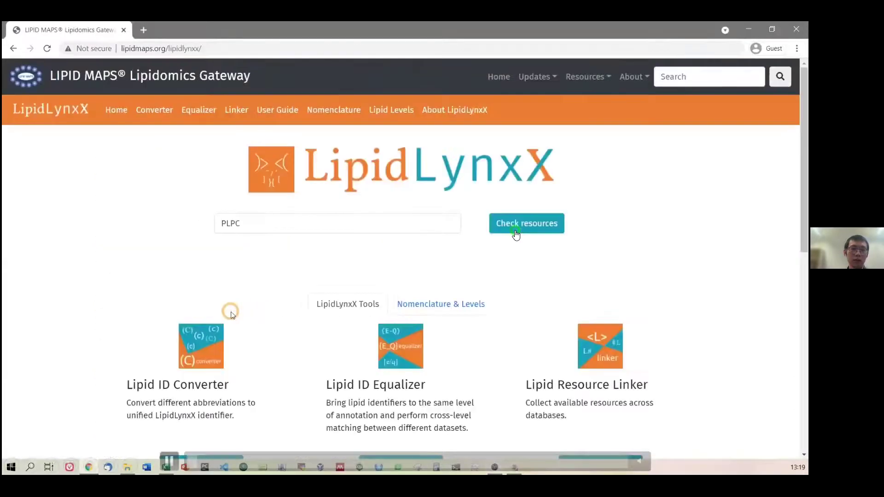
pyautogui.scroll(-1, 231, 313)
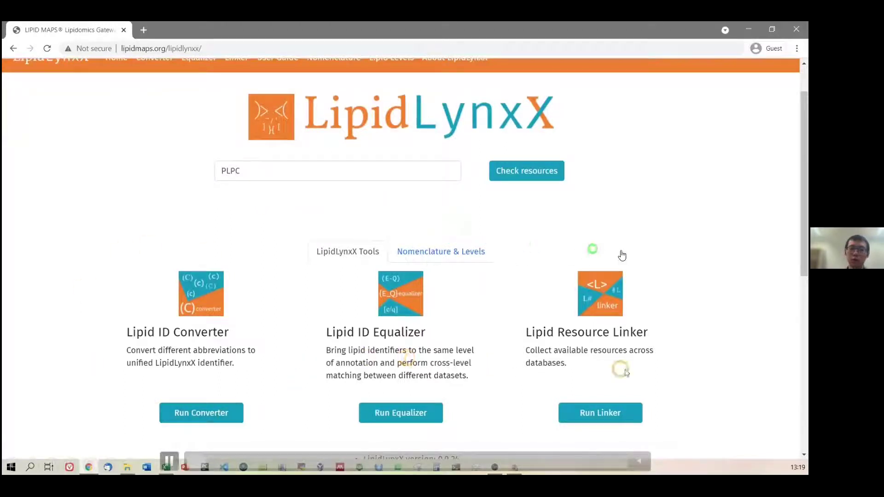
pyautogui.click(225, 414)
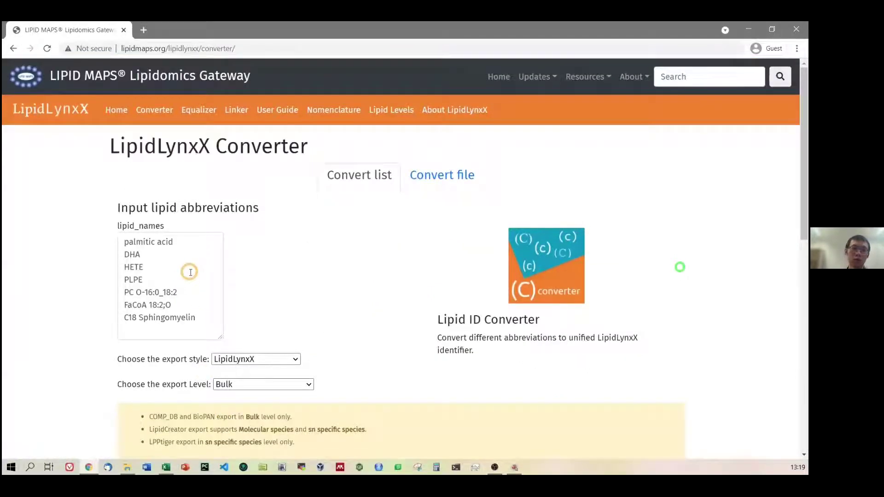
# Set the export style to ShortHand Notation, keeping the Bulk level and .xlsx format, and convert the example lipid list.
pyautogui.scroll(-2, 189, 282)
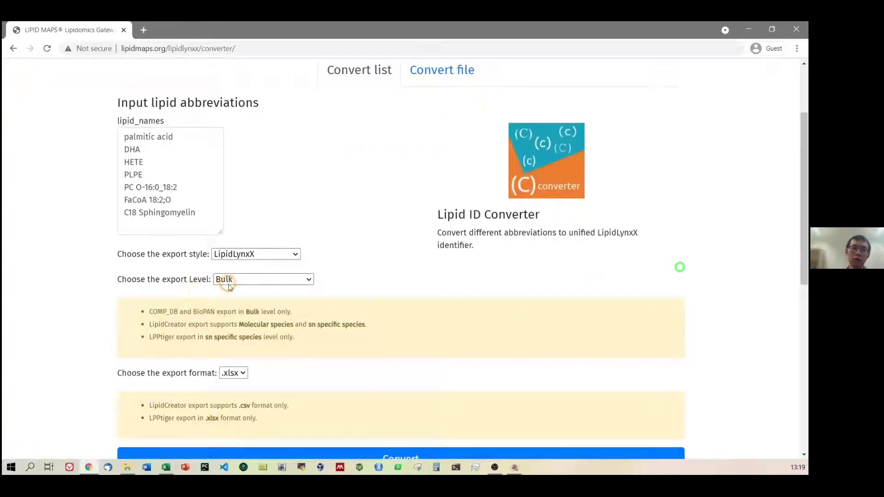
pyautogui.click(228, 282)
pyautogui.click(228, 284)
pyautogui.click(236, 254)
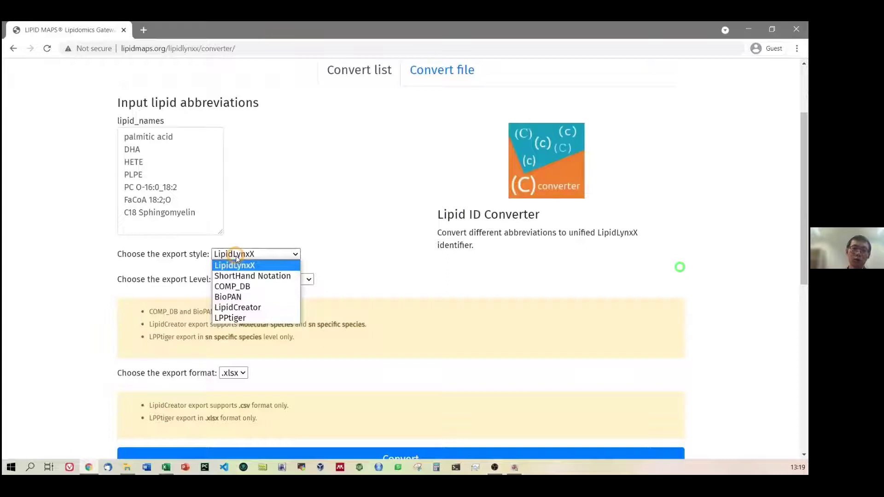
pyautogui.click(237, 275)
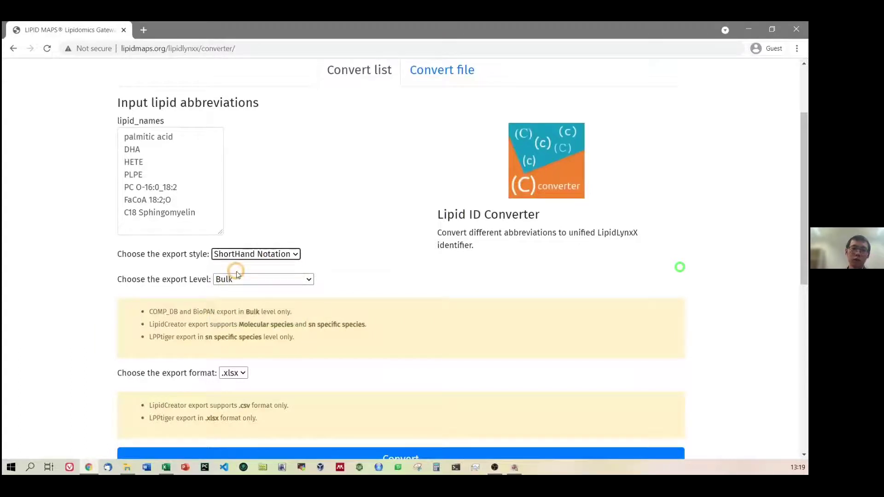
pyautogui.scroll(-2, 251, 313)
pyautogui.click(264, 364)
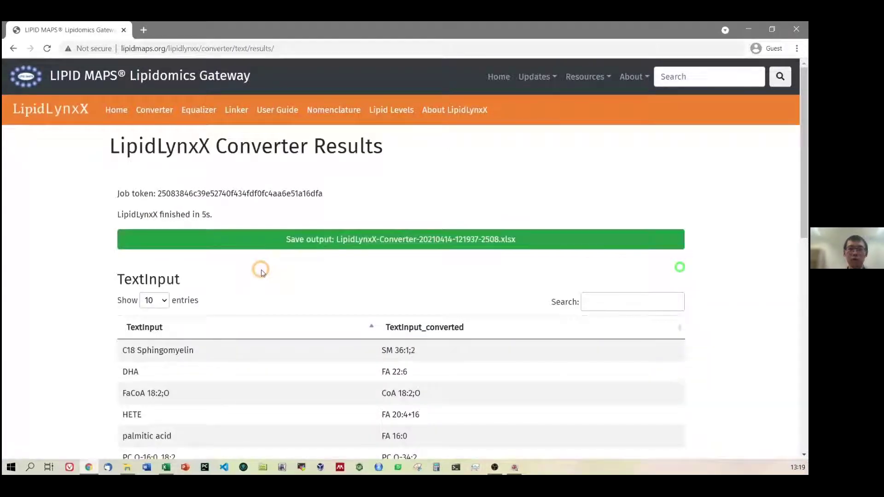
# Download the Converter results as an .xlsx file and open it in Excel.
pyautogui.scroll(-1, 261, 273)
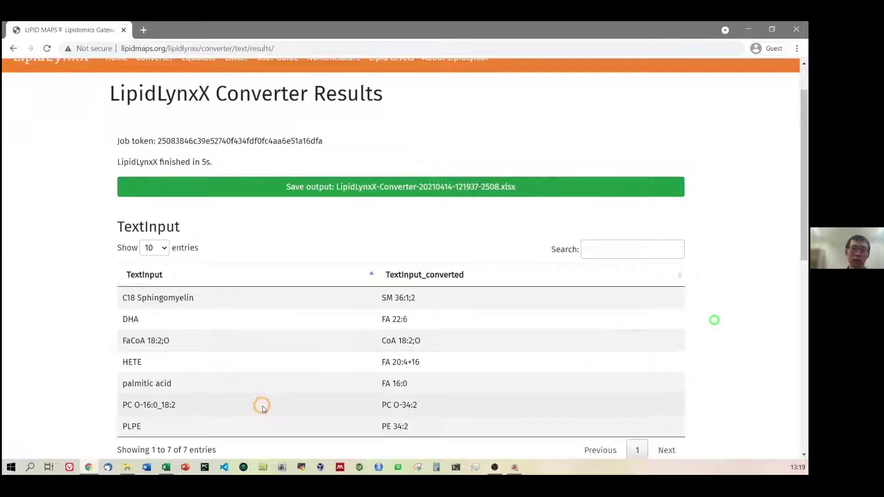
pyautogui.click(346, 191)
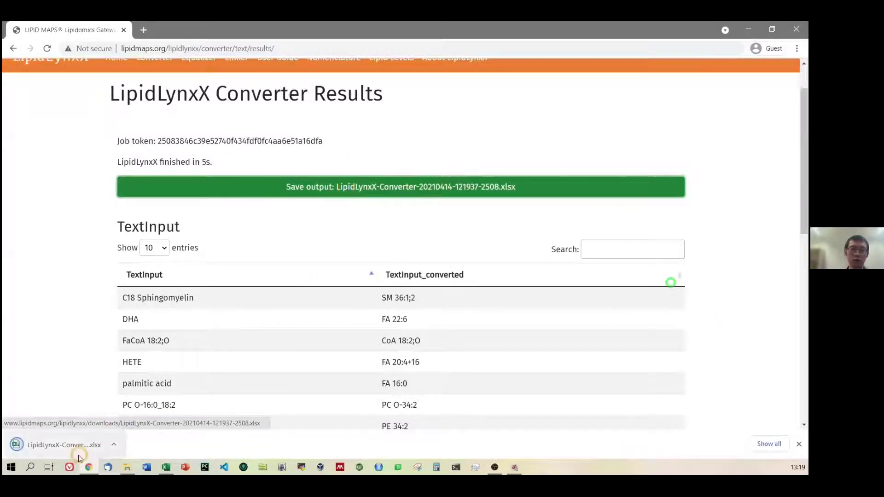
pyautogui.click(76, 449)
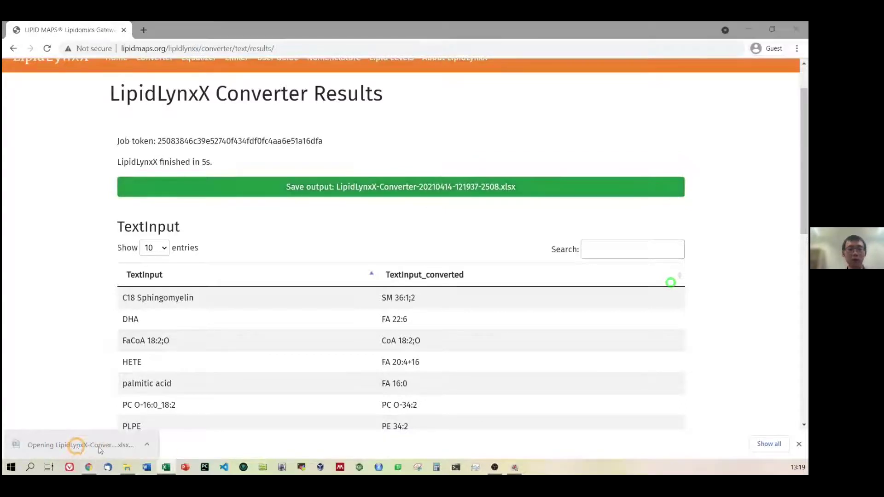
pyautogui.moveTo(173, 470)
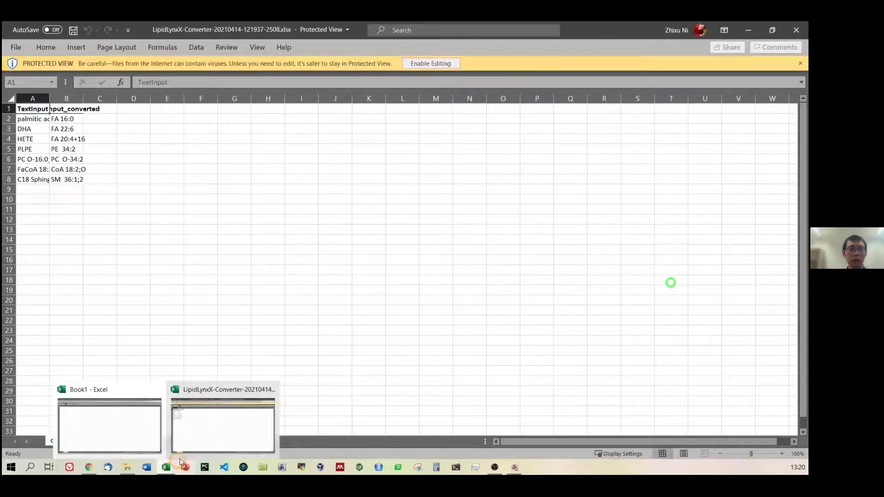
pyautogui.click(199, 432)
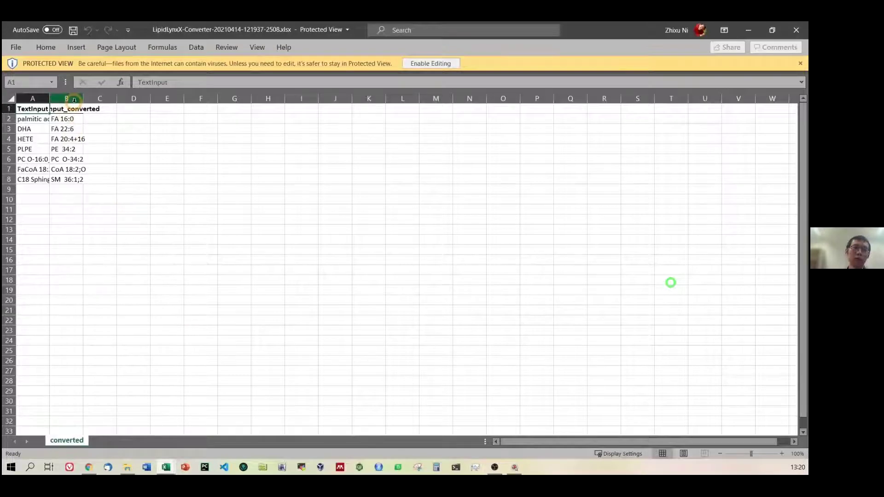
# Close the results workbook and minimize the blank workbook to return to the Converter results page.
pyautogui.click(795, 31)
pyautogui.click(748, 30)
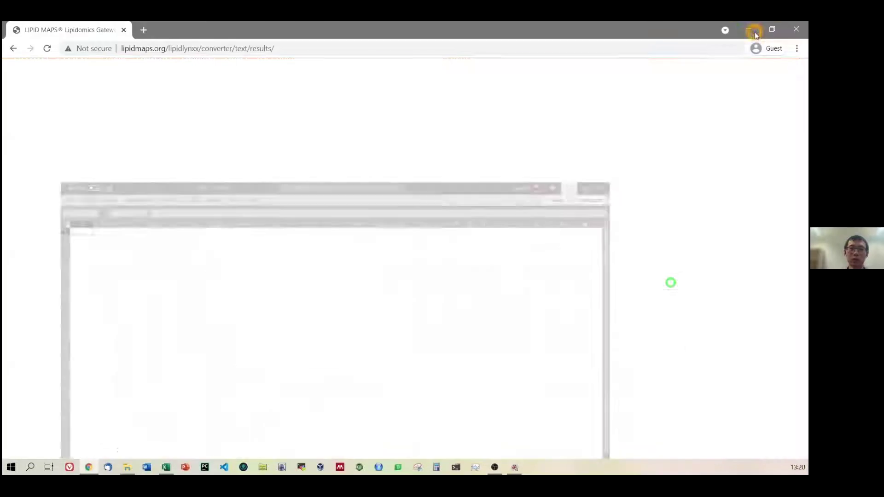
pyautogui.click(330, 175)
pyautogui.scroll(2, 330, 175)
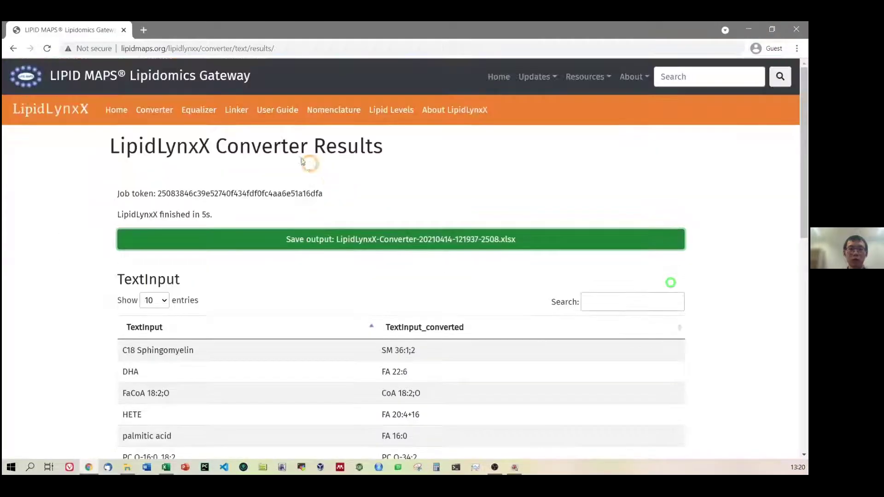
# Return to the LipidLynxX home page and open the Converter's file conversion form.
pyautogui.click(76, 117)
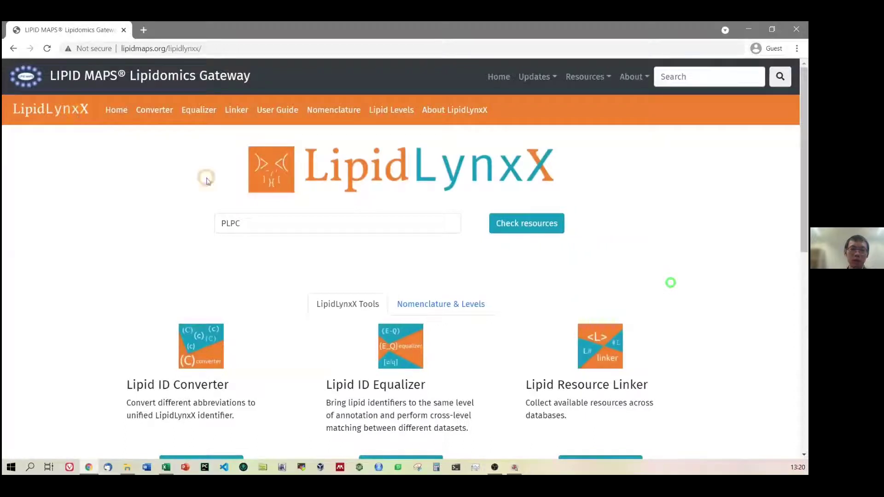
pyautogui.scroll(-1, 373, 250)
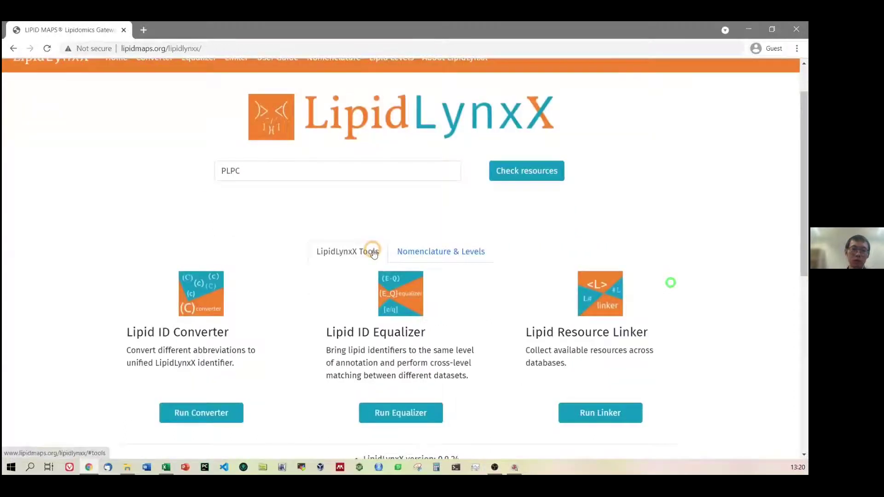
pyautogui.click(187, 306)
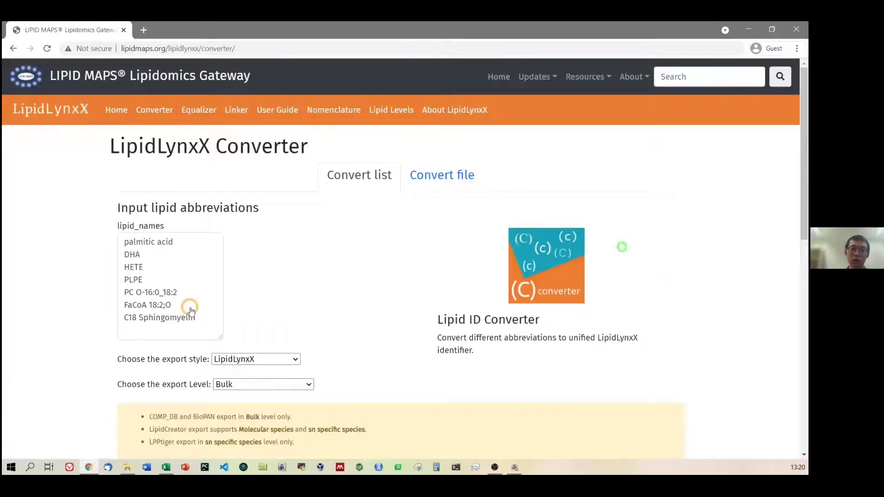
pyautogui.click(463, 177)
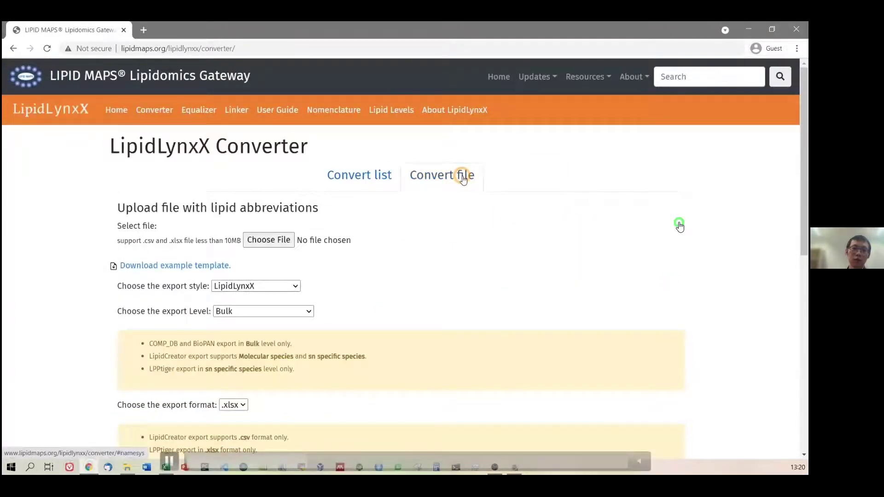
# Download the Converter's example template and open the .csv file in Excel.
pyautogui.click(189, 270)
pyautogui.click(191, 266)
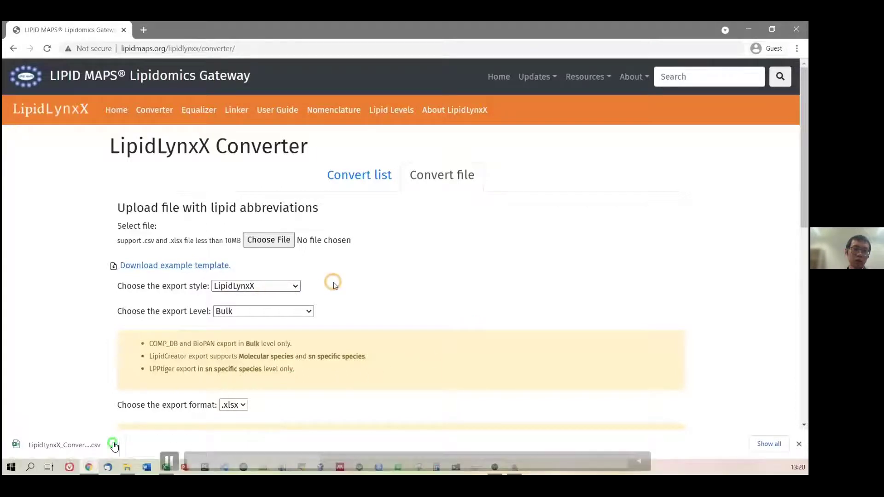
pyautogui.click(61, 444)
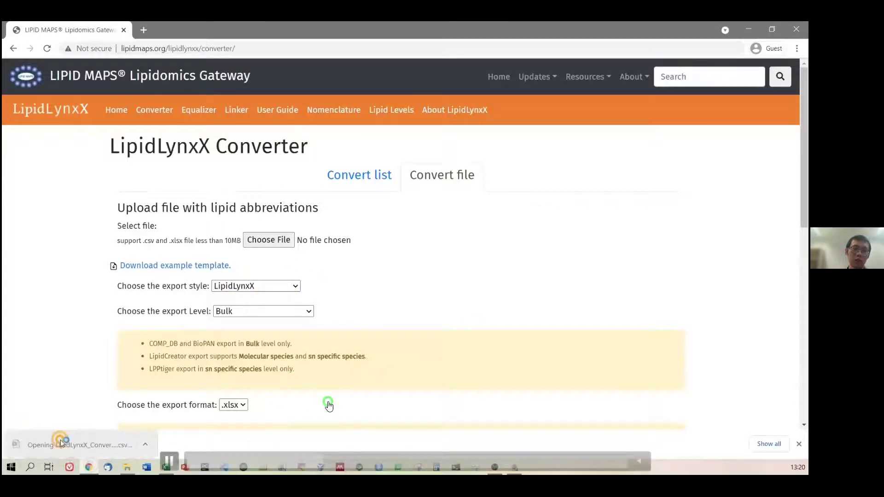
pyautogui.click(168, 468)
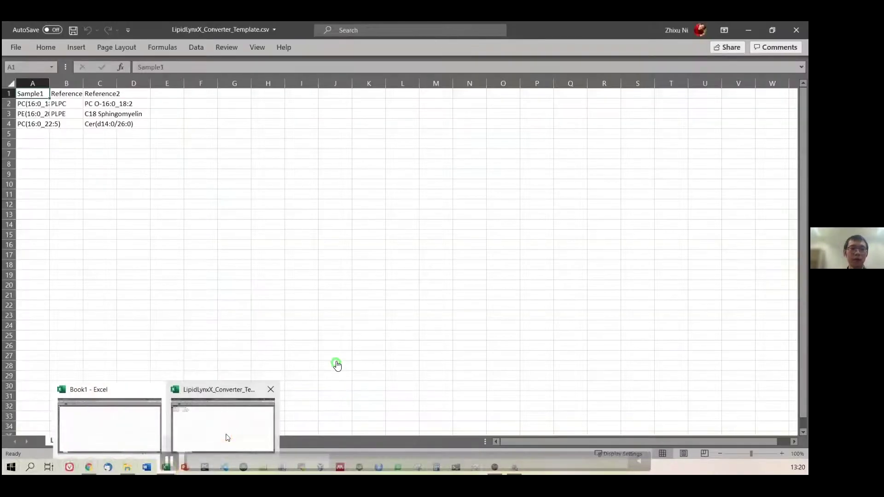
pyautogui.click(226, 434)
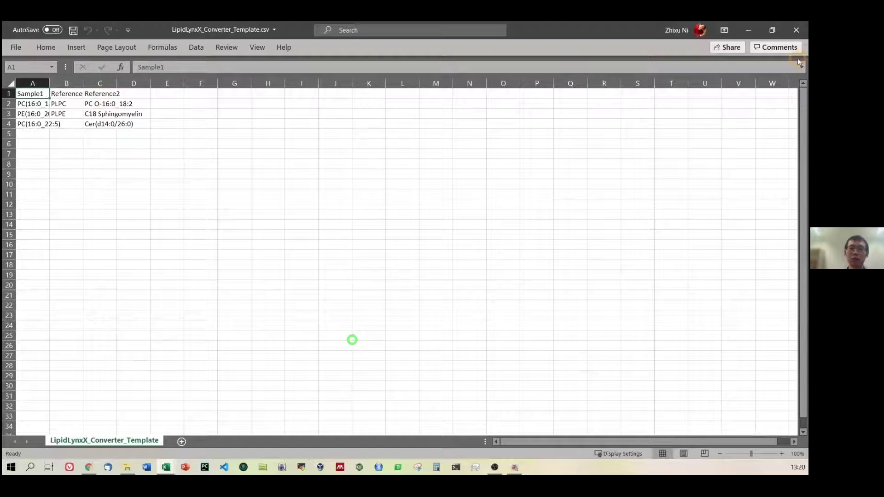
# Close the template workbook and choose LipidLynxX_Converter_Template.csv from Downloads as the file for the Converter.
pyautogui.click(795, 33)
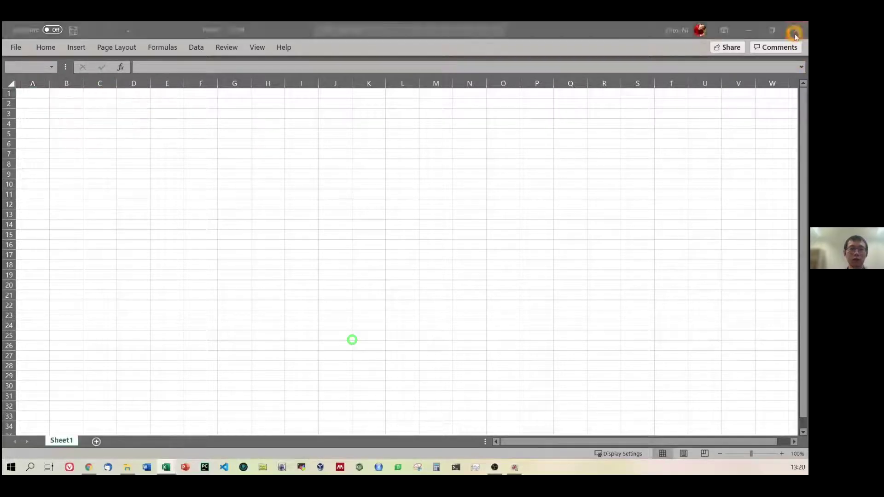
pyautogui.click(748, 30)
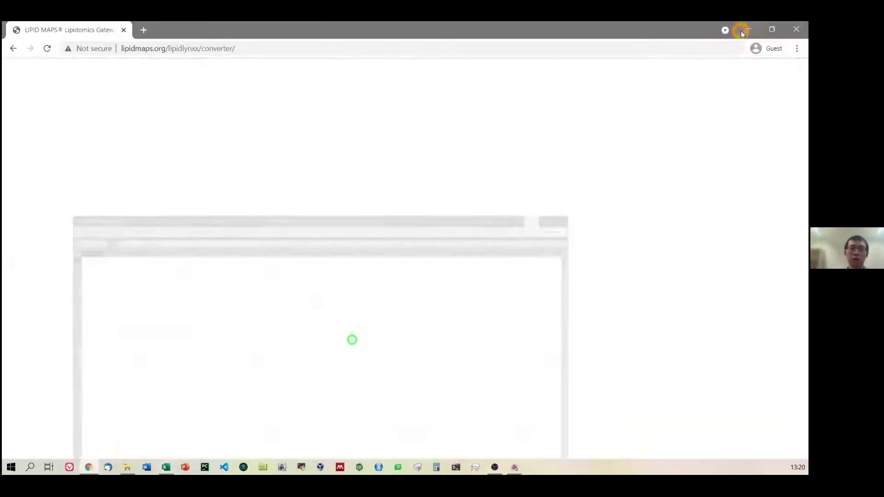
pyautogui.click(282, 239)
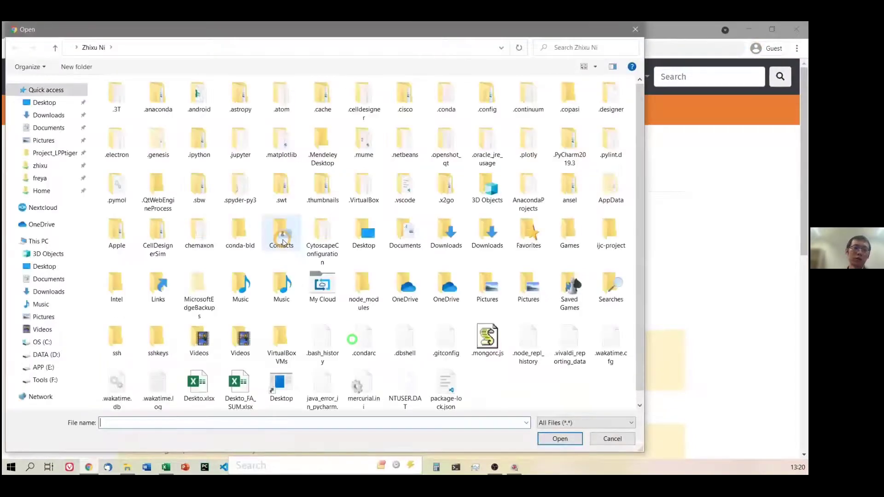
pyautogui.click(64, 114)
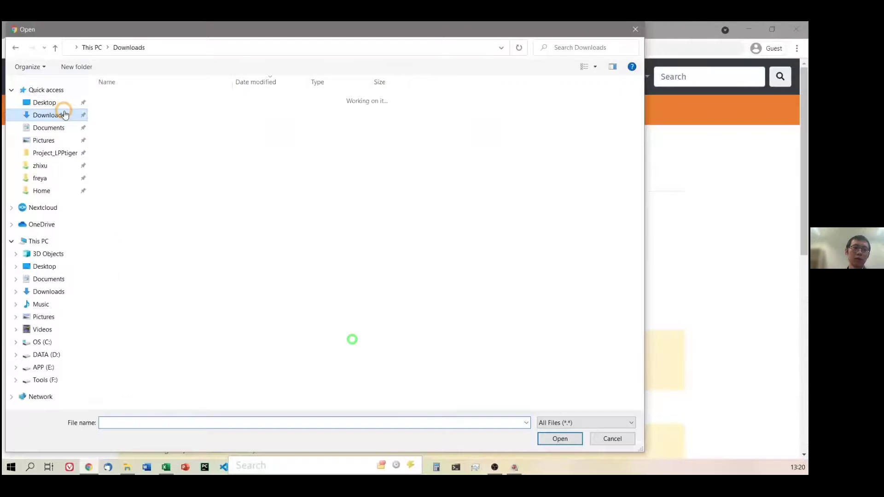
pyautogui.click(161, 115)
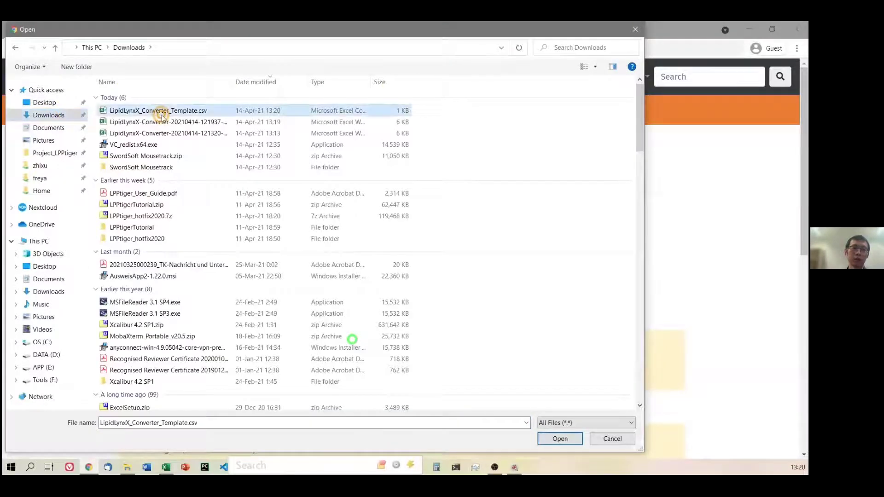
pyautogui.click(571, 439)
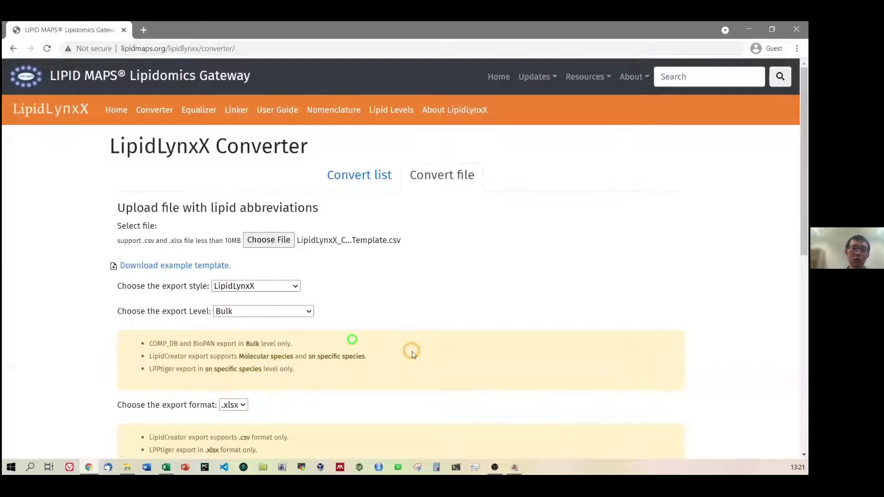
# Set the export style to ShortHand Notation and convert the selected file.
pyautogui.scroll(-1, 412, 353)
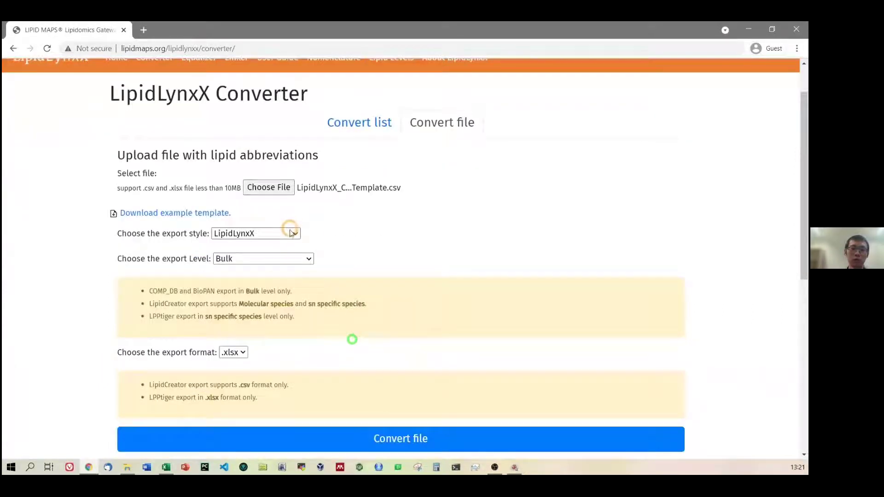
pyautogui.click(291, 232)
pyautogui.click(285, 255)
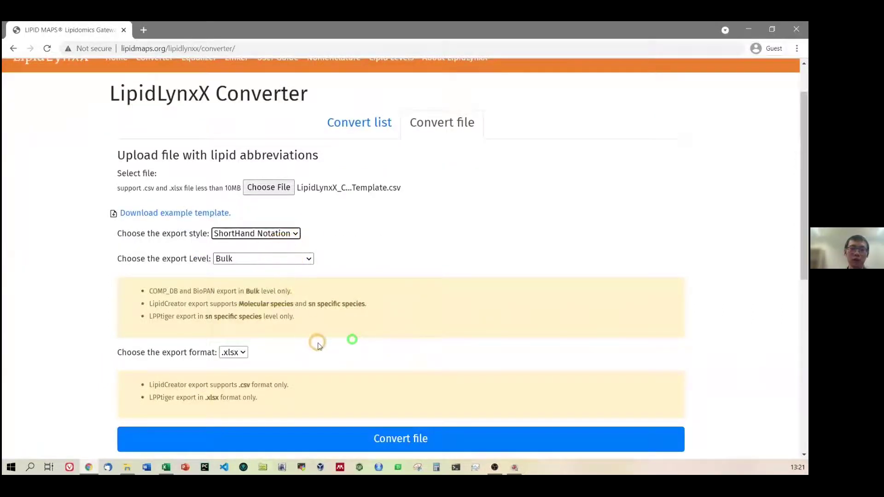
pyautogui.scroll(-1, 319, 346)
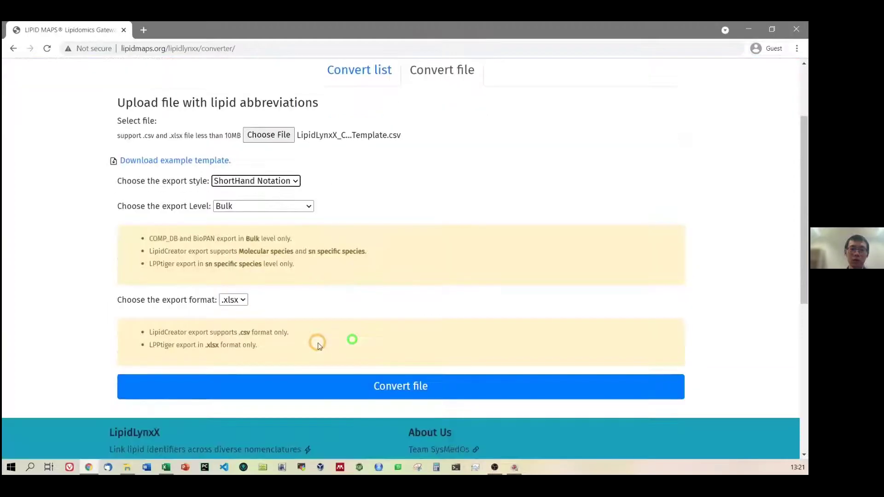
pyautogui.click(346, 396)
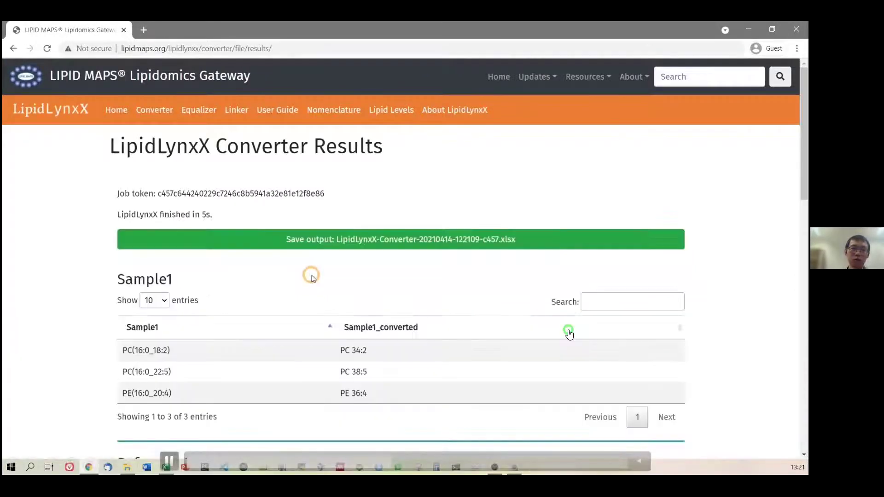
# Download the file conversion results as an .xlsx file and open it in Excel.
pyautogui.scroll(-5, 311, 276)
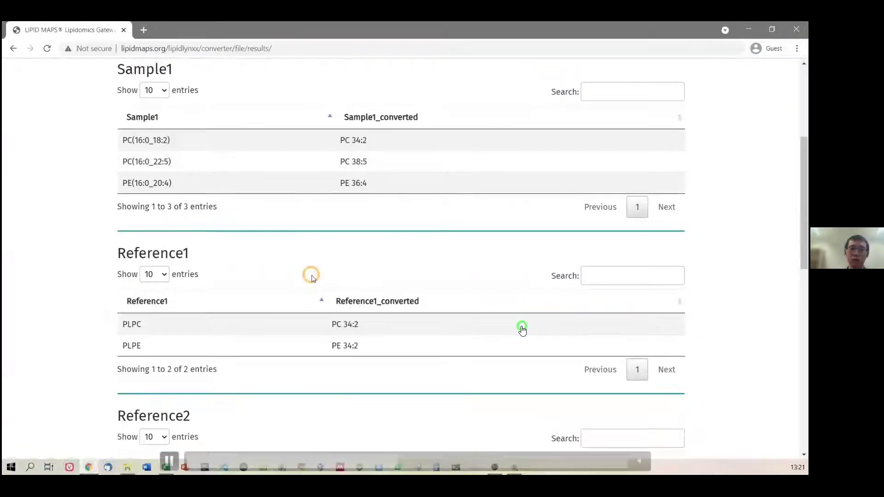
pyautogui.scroll(-4, 311, 276)
pyautogui.scroll(-1, 311, 276)
pyautogui.scroll(5, 311, 276)
pyautogui.scroll(5, 311, 275)
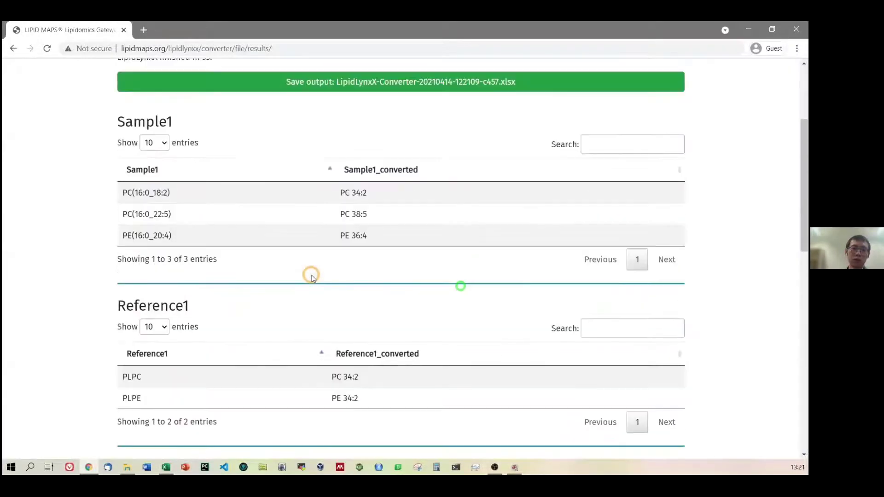
pyautogui.click(314, 190)
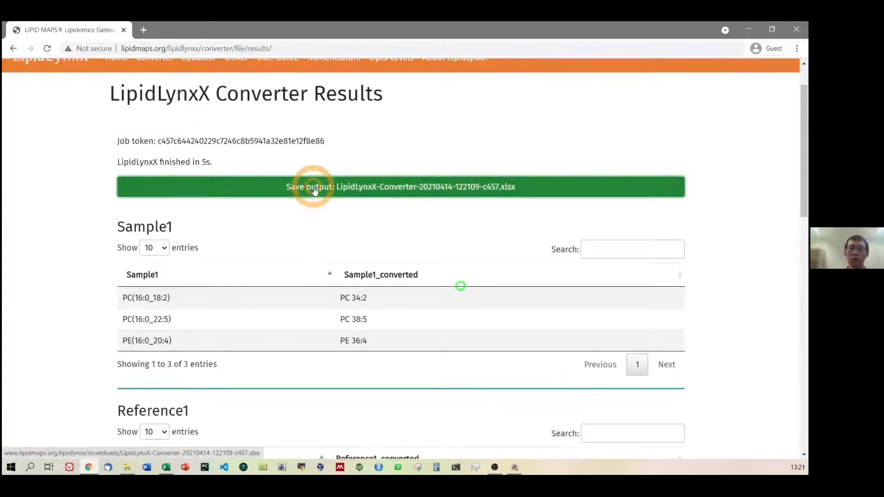
pyautogui.click(90, 444)
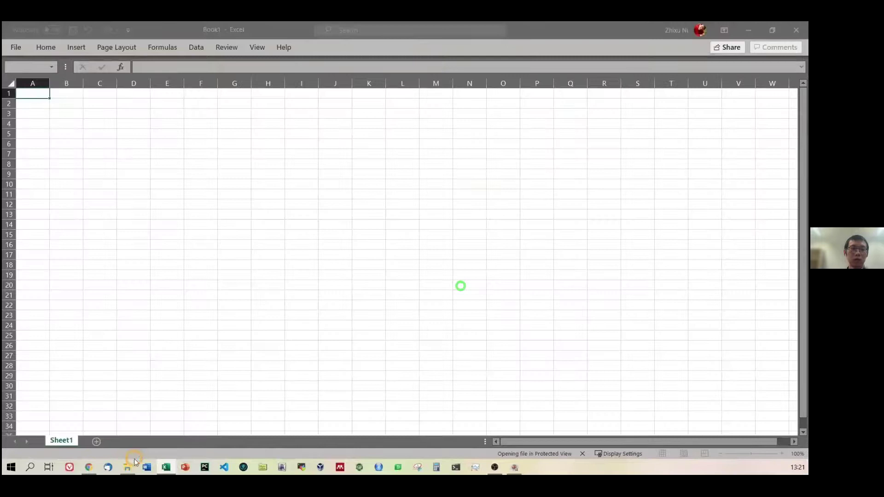
# Fit the widths of columns A to F to their contents in the converted sheet.
pyautogui.click(213, 246)
pyautogui.moveTo(212, 96); pyautogui.dragTo(48, 97)
pyautogui.doubleClick(47, 97)
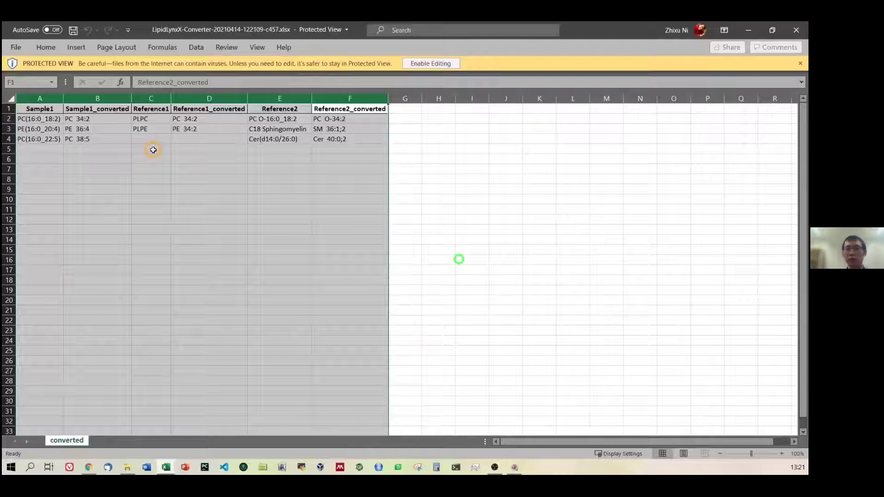
# Close the results workbook, return to the browser and open the Lipid ID Equalizer from the LipidLynxX home page.
pyautogui.click(796, 30)
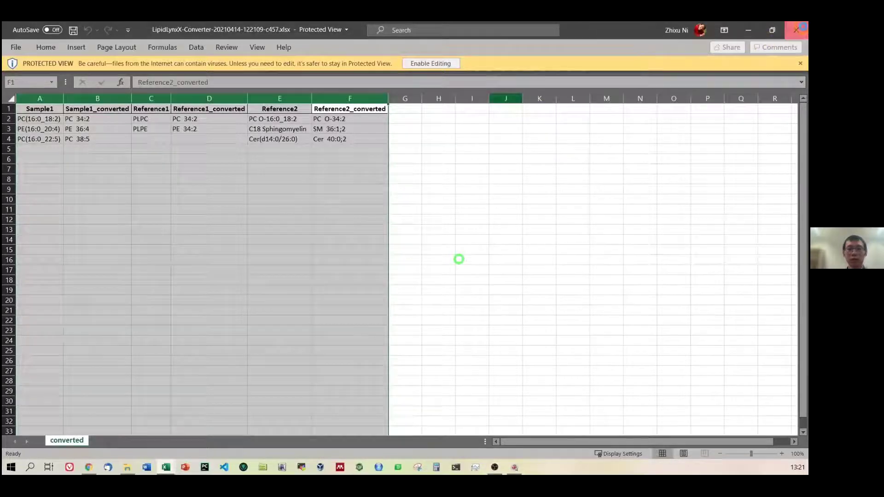
pyautogui.click(749, 29)
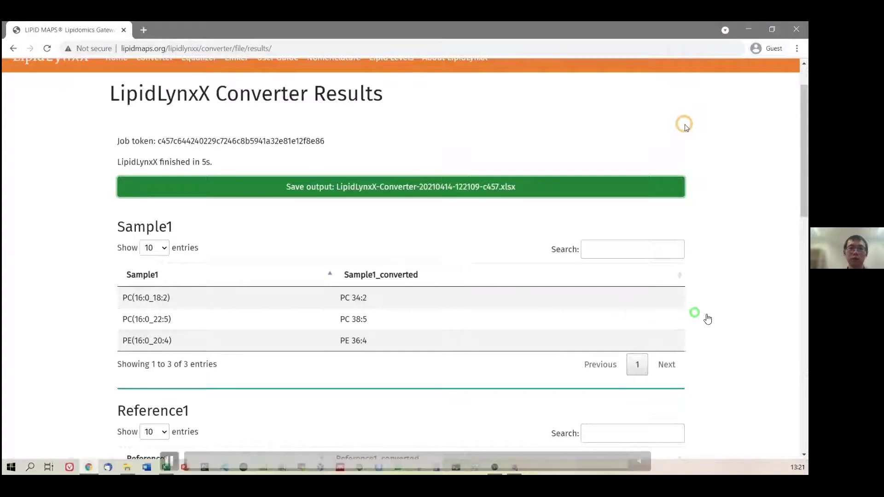
pyautogui.scroll(1, 714, 317)
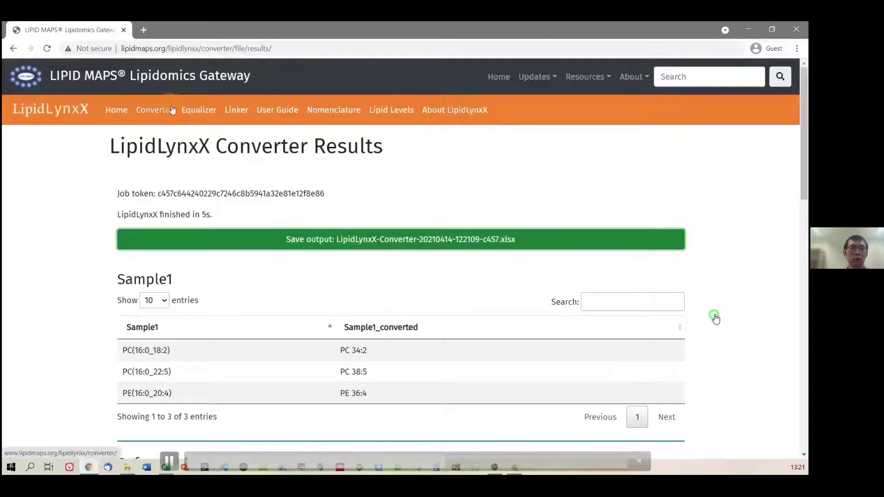
pyautogui.click(82, 110)
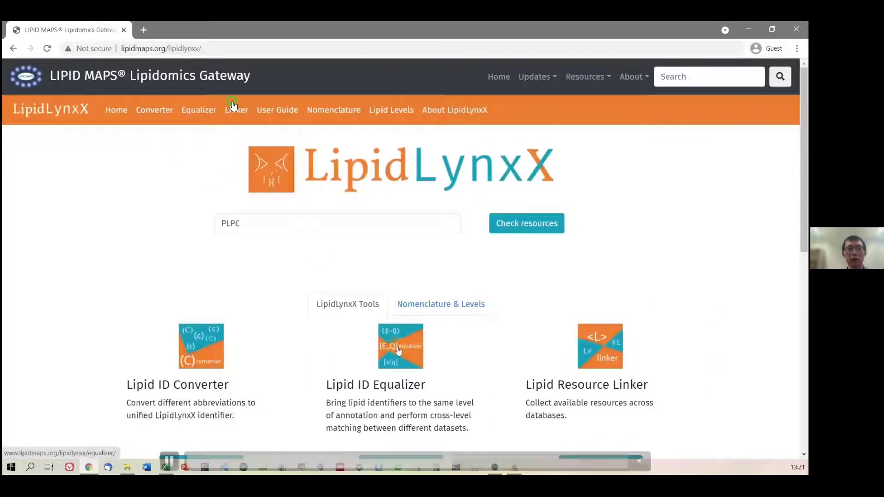
pyautogui.scroll(-2, 254, 166)
pyautogui.click(408, 362)
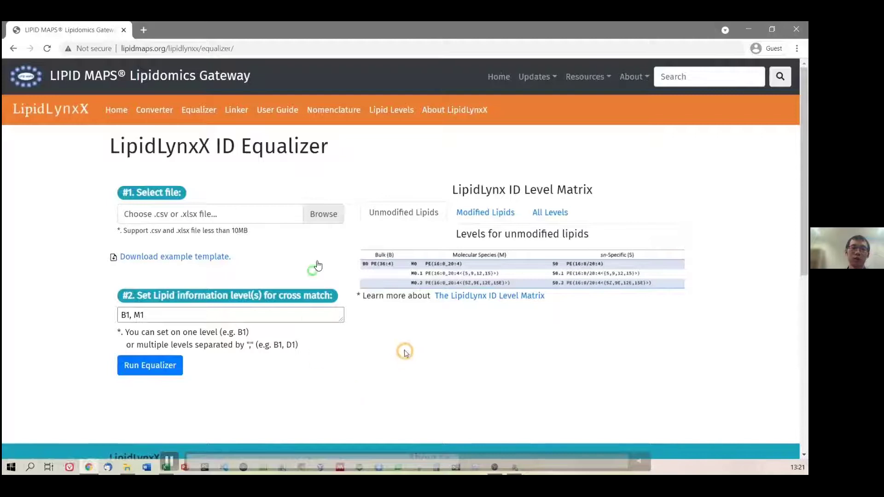
# Download the Equalizer's example template, view the .csv file in Excel, and return to the Equalizer page.
pyautogui.click(197, 260)
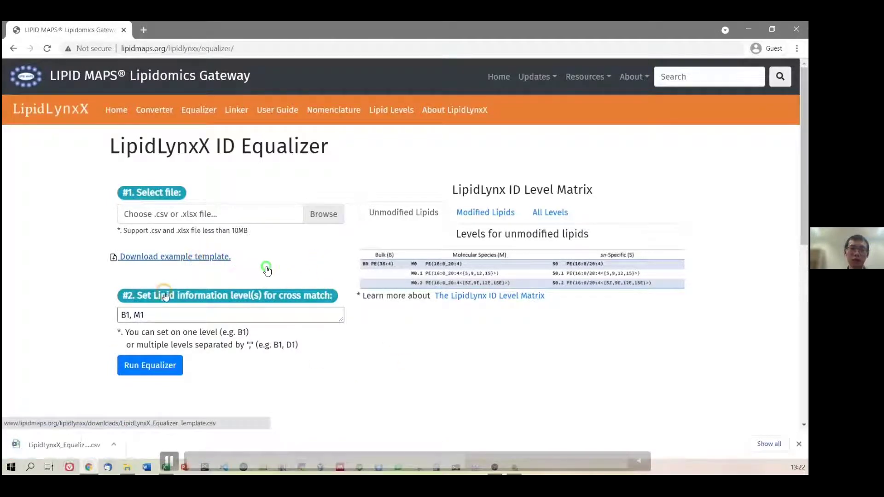
pyautogui.click(39, 455)
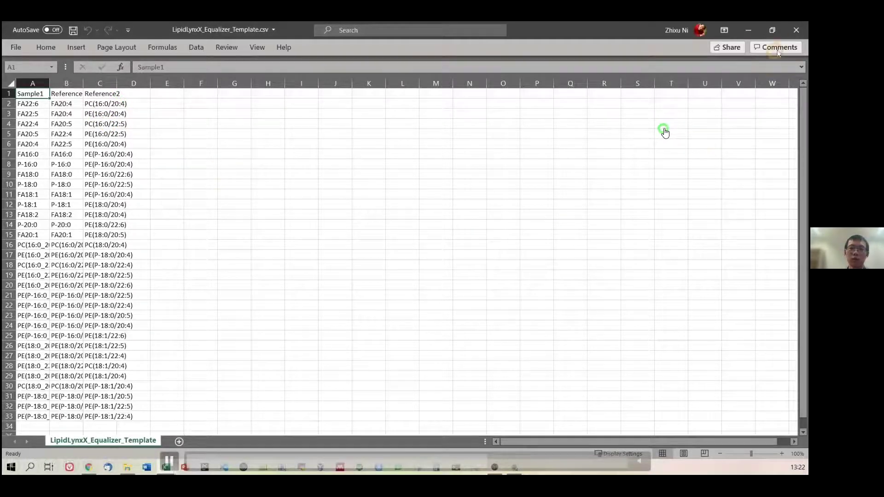
pyautogui.click(797, 30)
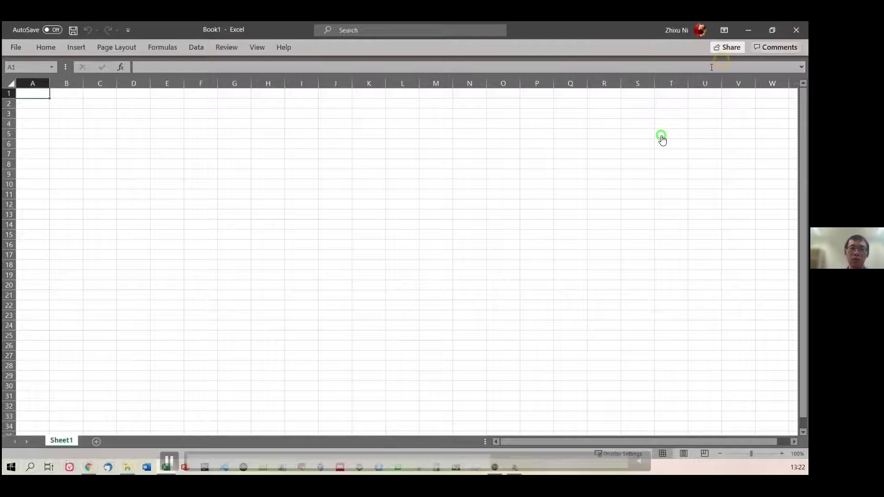
pyautogui.click(94, 468)
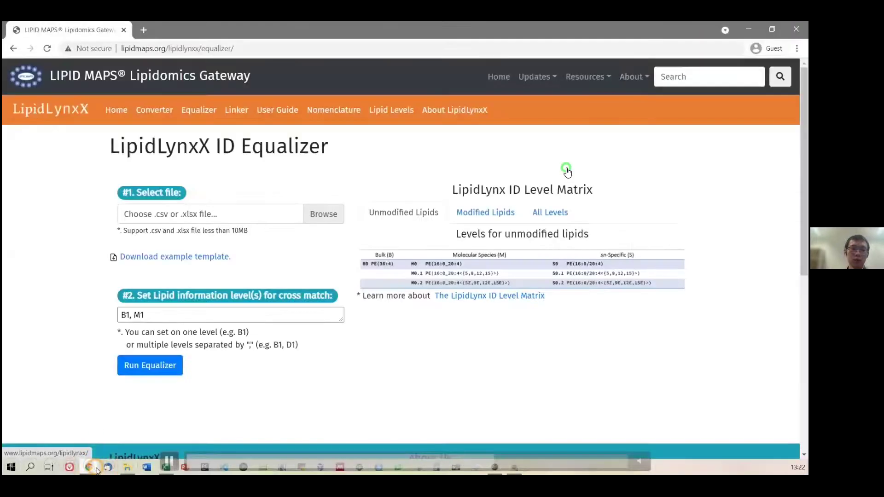
# Select LipidLynxX_Equalizer_Template.csv from Downloads and run the Equalizer for levels B1 and M1.
pyautogui.click(323, 214)
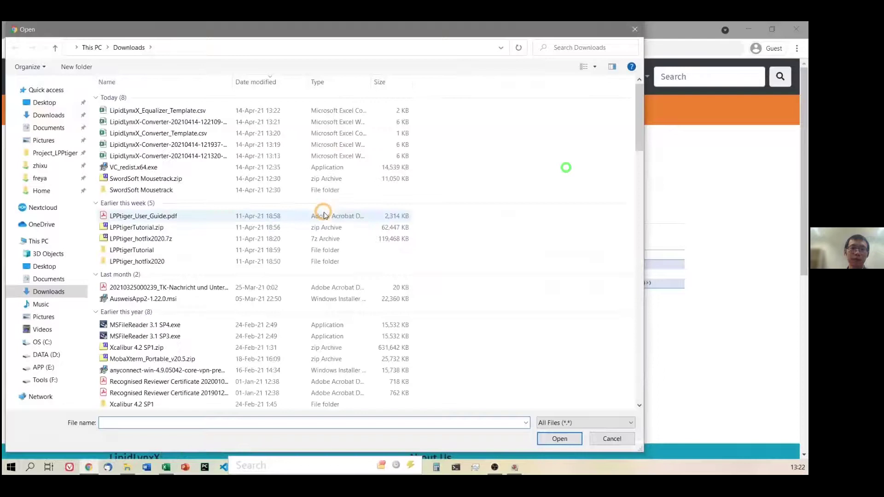
pyautogui.click(188, 111)
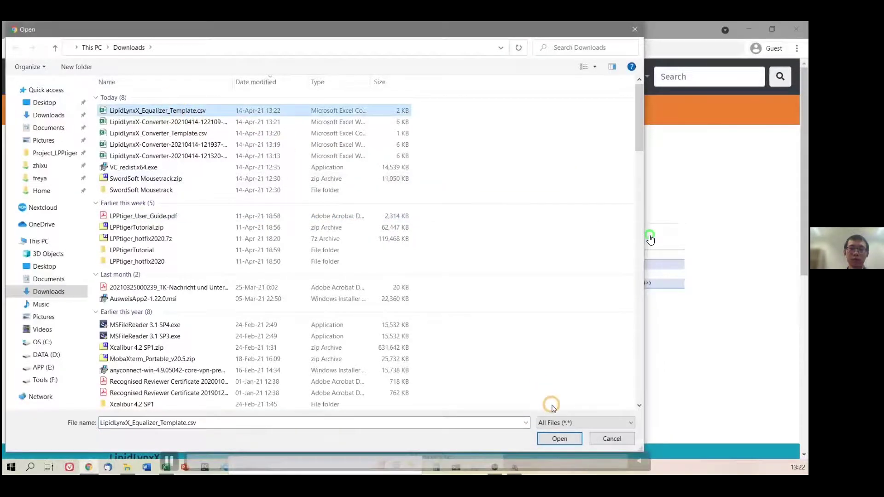
pyautogui.click(567, 438)
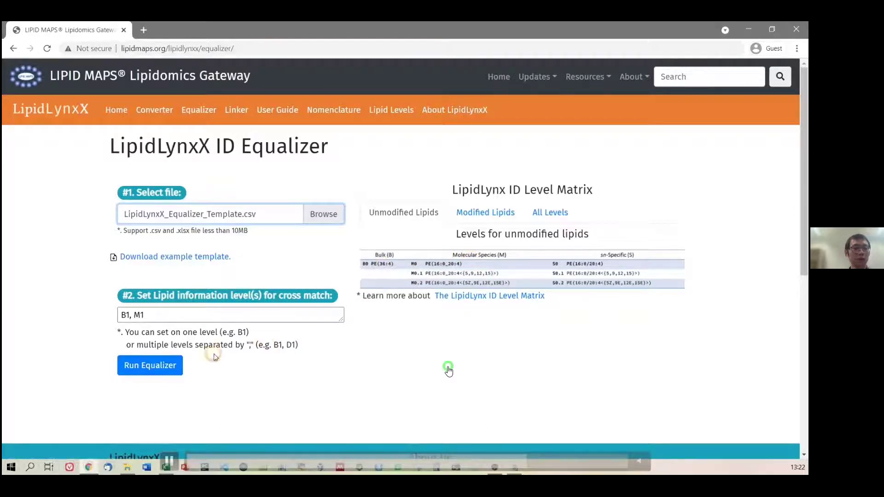
pyautogui.click(178, 369)
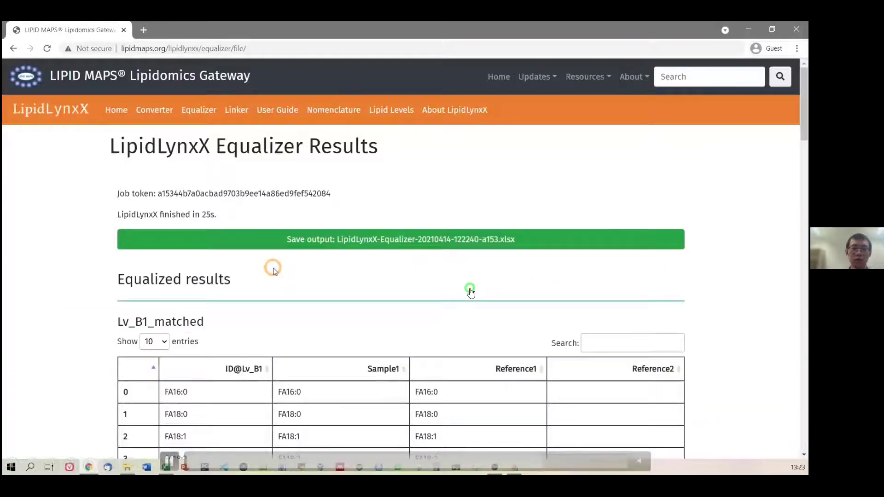
# Examine the matched and unmatched lipid tables for levels B1 and M1 in the Equalizer results.
pyautogui.scroll(-2, 273, 272)
pyautogui.scroll(-1, 451, 292)
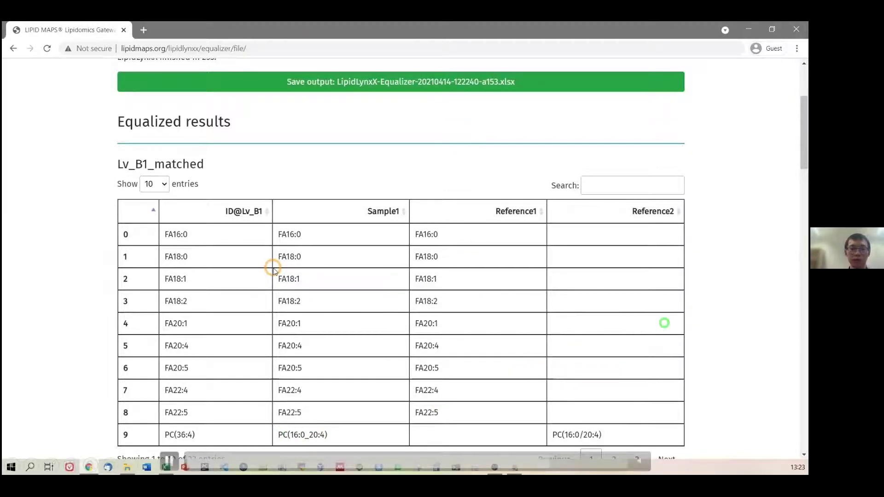
pyautogui.scroll(-2, 767, 326)
pyautogui.scroll(-6, 273, 268)
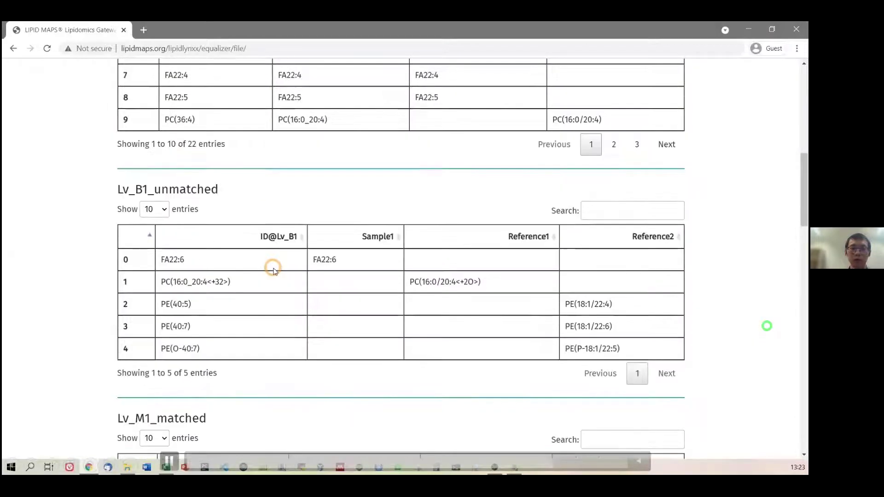
pyautogui.scroll(-3, 273, 268)
pyautogui.scroll(5, 273, 269)
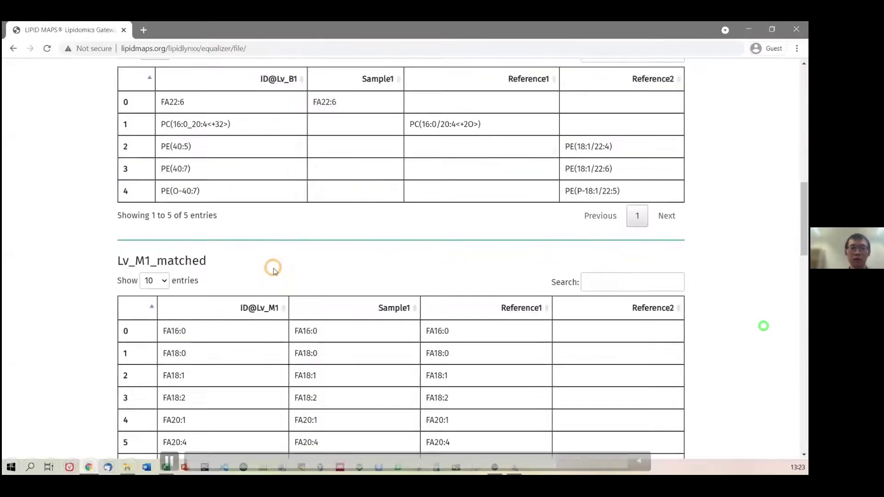
pyautogui.scroll(9, 273, 268)
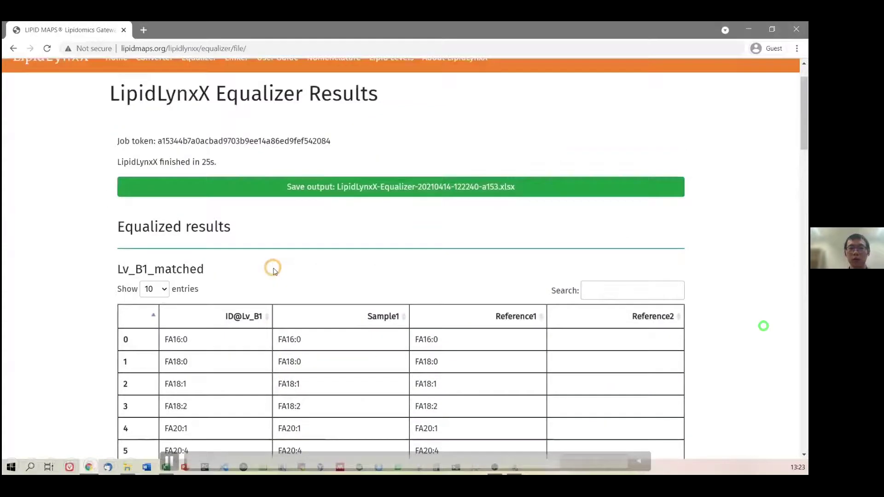
# Download the Equalizer results as an .xlsx file and open it in Excel.
pyautogui.click(277, 245)
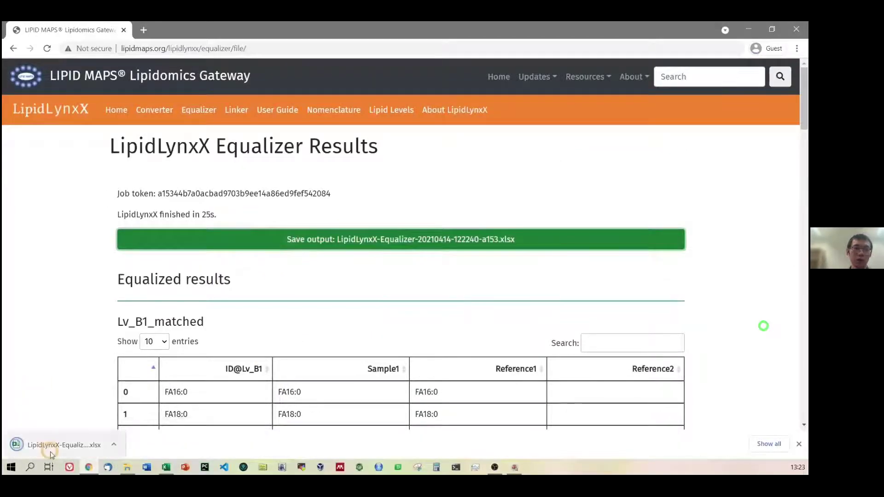
pyautogui.click(51, 445)
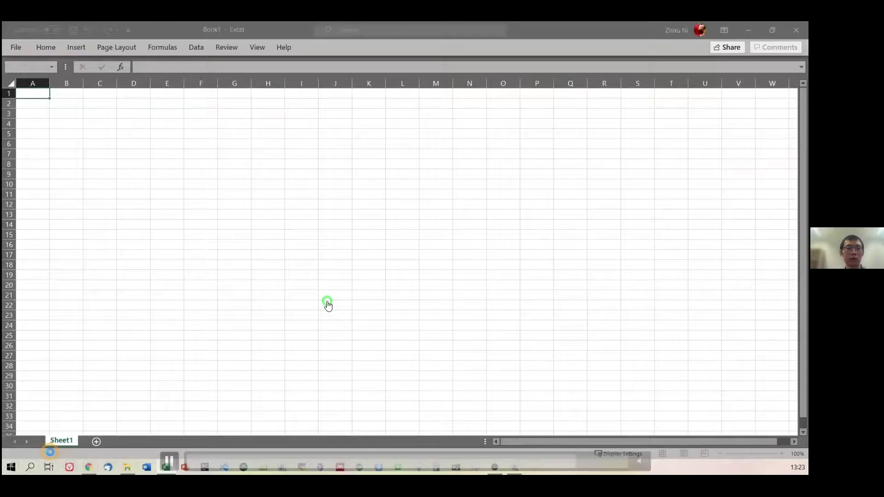
# Auto-fit the widths of columns A to D on the Lv_B1_matched sheet and examine the PC(36:4) row.
pyautogui.moveTo(122, 98); pyautogui.dragTo(45, 98)
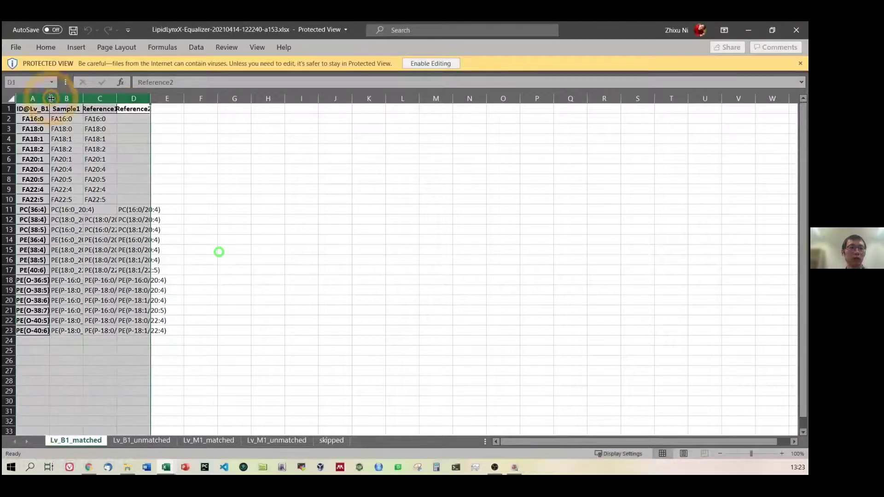
pyautogui.doubleClick(49, 98)
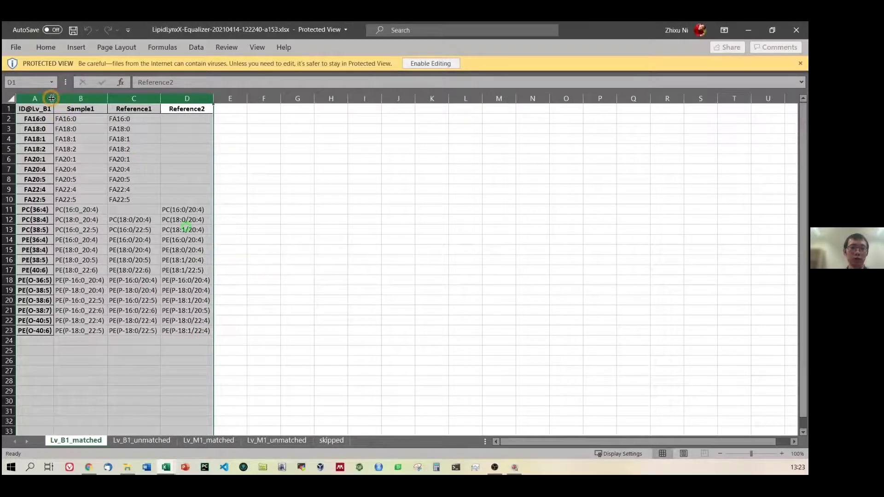
pyautogui.moveTo(32, 210); pyautogui.dragTo(184, 212)
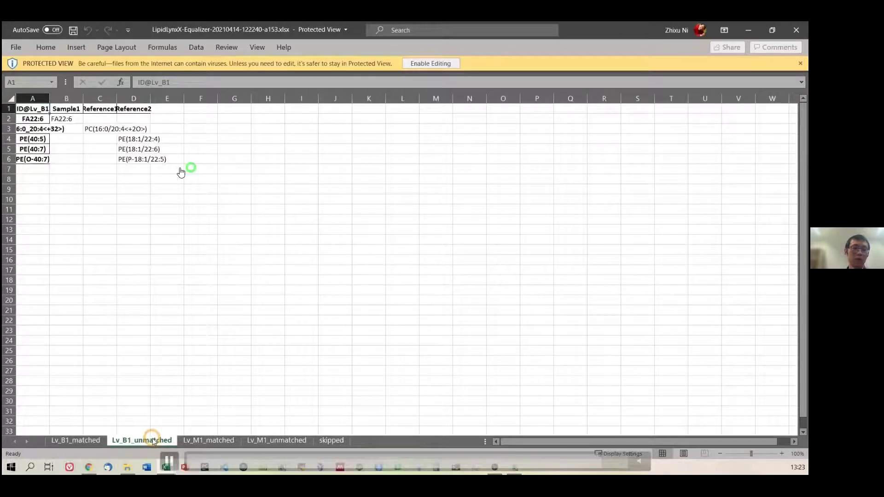
# Open the Lv_M1_matched sheet, auto-fit the widths of columns A to D, and examine the PC(16:0_20:4) row.
pyautogui.click(215, 442)
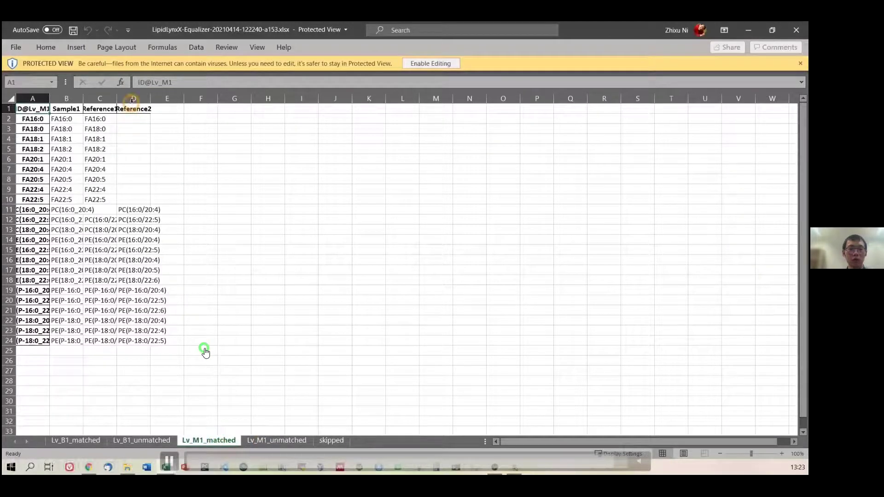
pyautogui.moveTo(133, 94); pyautogui.dragTo(47, 98)
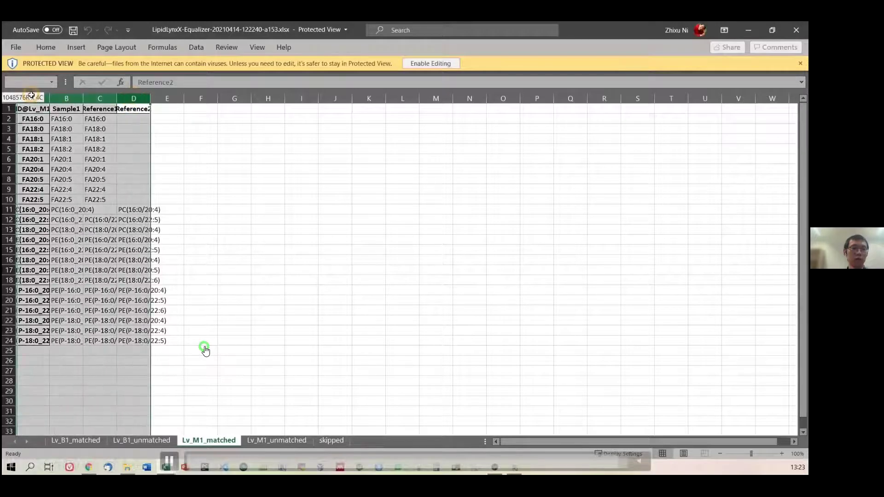
pyautogui.doubleClick(48, 98)
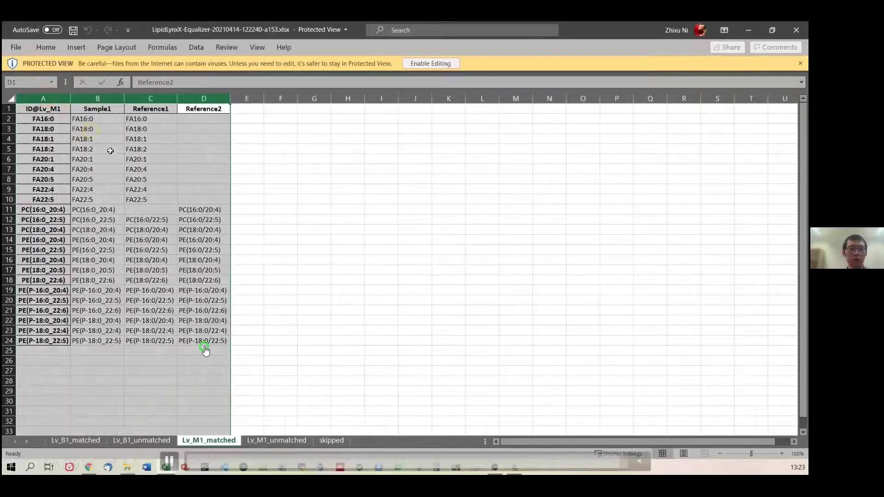
pyautogui.moveTo(44, 210); pyautogui.dragTo(214, 210)
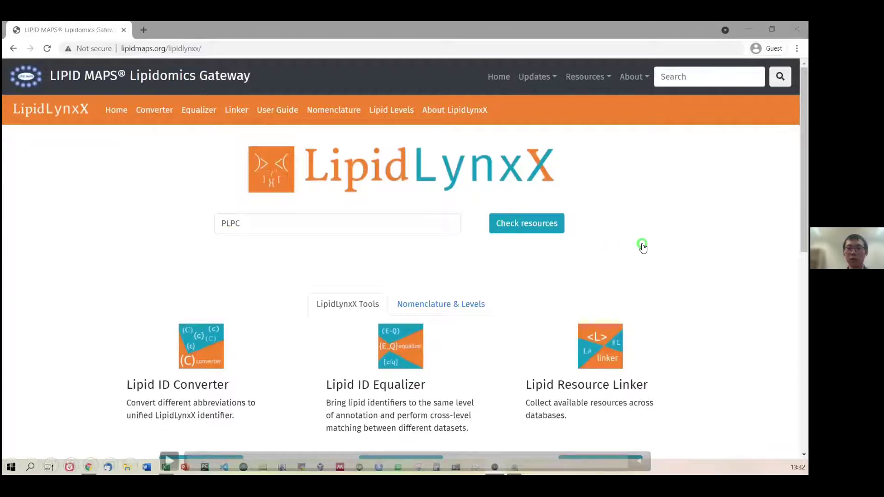
# Check the resources for PLPC and look through the cross-reference results, from the metabolites database to the related database.
pyautogui.click(526, 223)
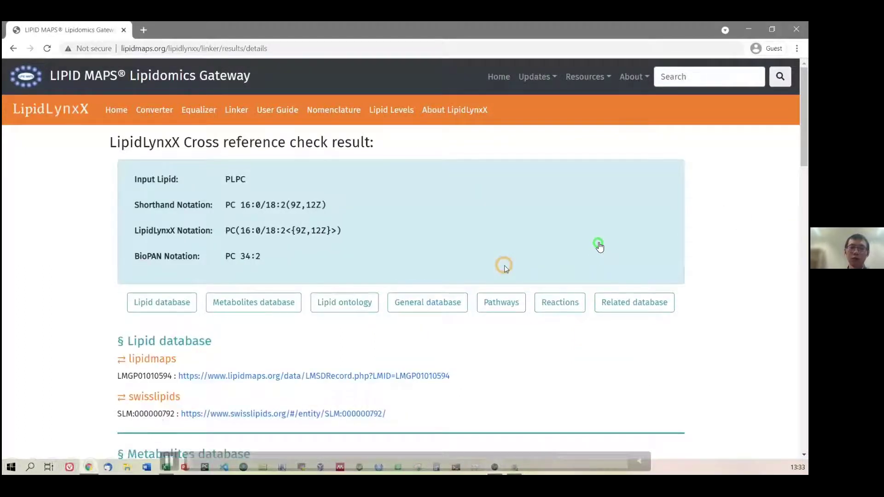
pyautogui.click(251, 304)
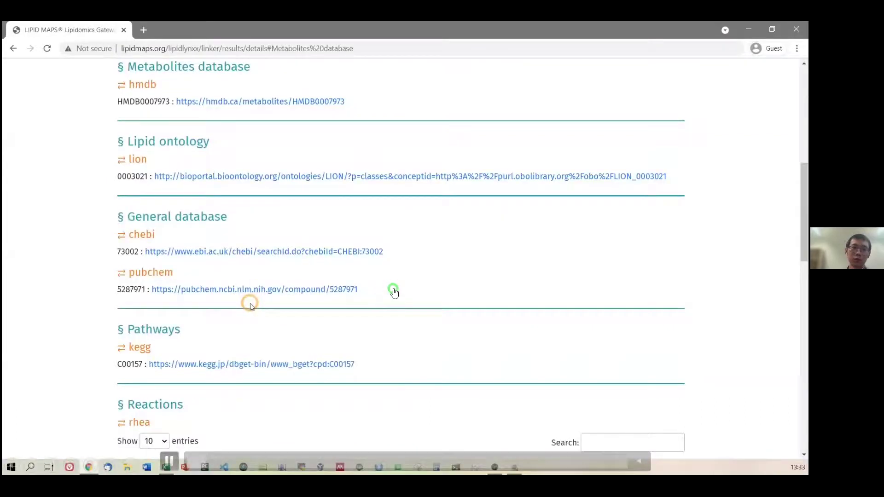
pyautogui.scroll(-4, 247, 322)
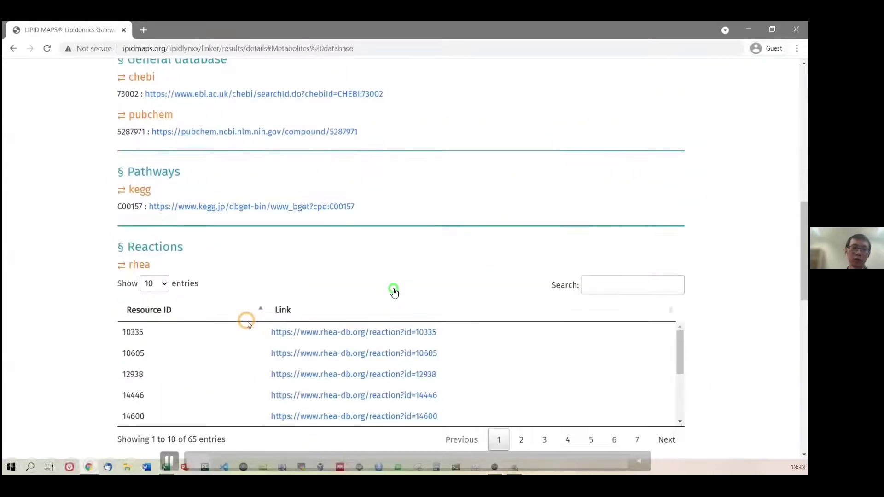
pyautogui.scroll(-6, 247, 321)
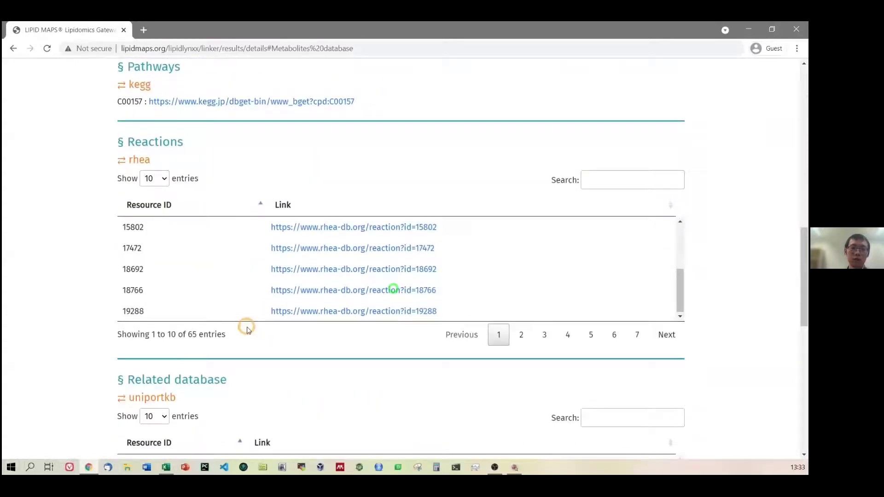
pyautogui.scroll(-1, 245, 360)
pyautogui.scroll(-3, 227, 357)
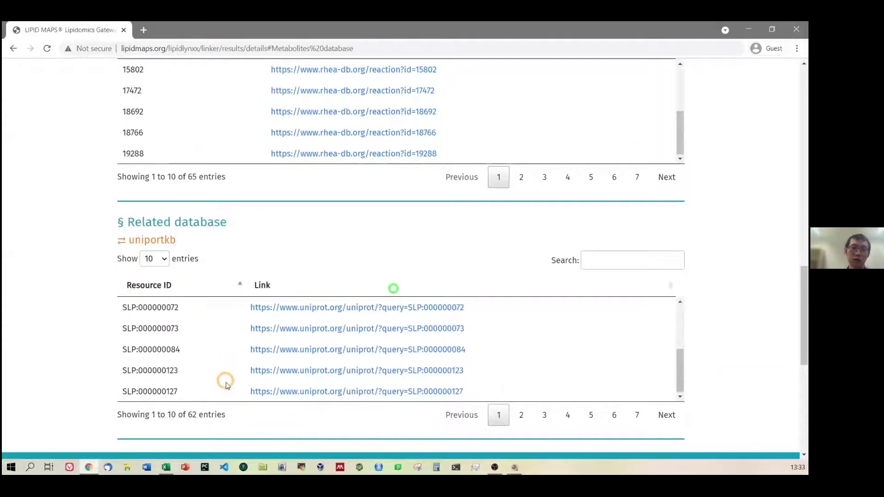
pyautogui.scroll(8, 424, 287)
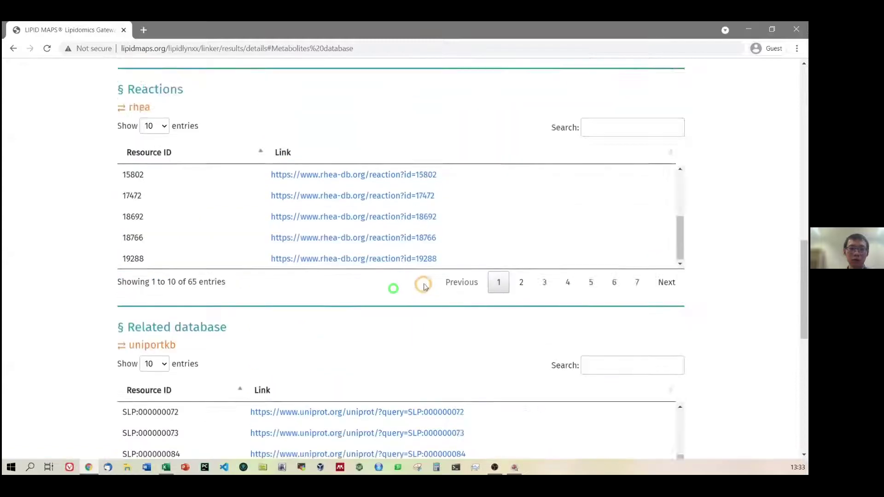
pyautogui.scroll(8, 424, 287)
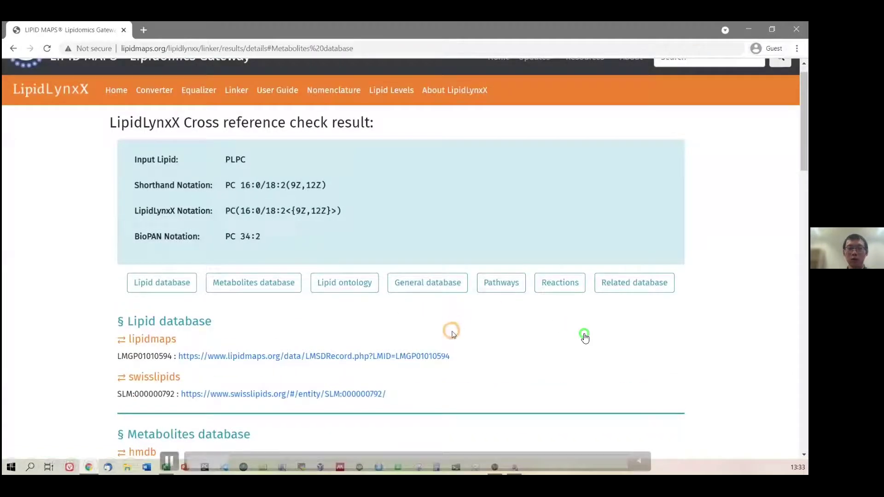
# View the LIPID MAPS and PubChem records of PLPC from the links in the cross-reference results.
pyautogui.click(427, 357)
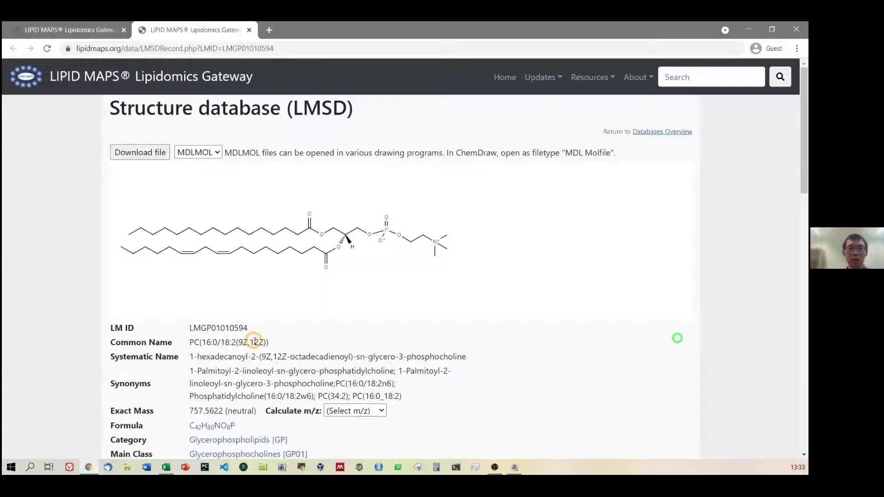
pyautogui.click(80, 30)
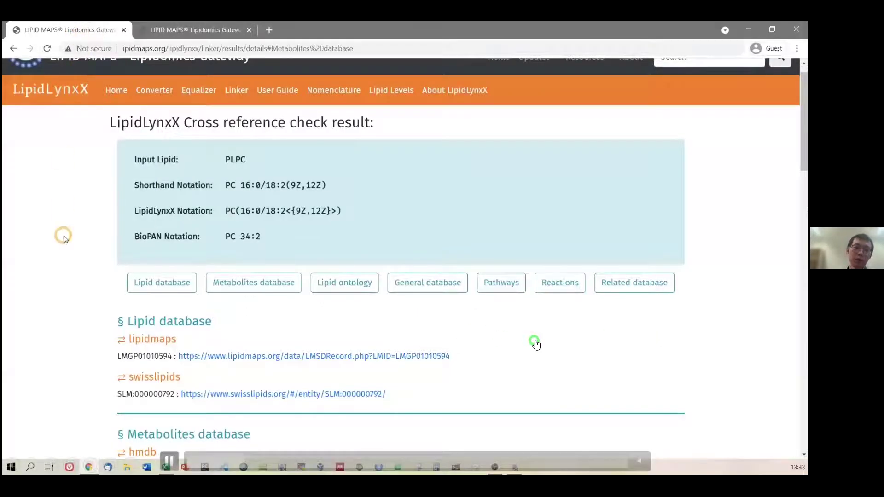
pyautogui.scroll(-2, 64, 236)
pyautogui.scroll(-2, 64, 236)
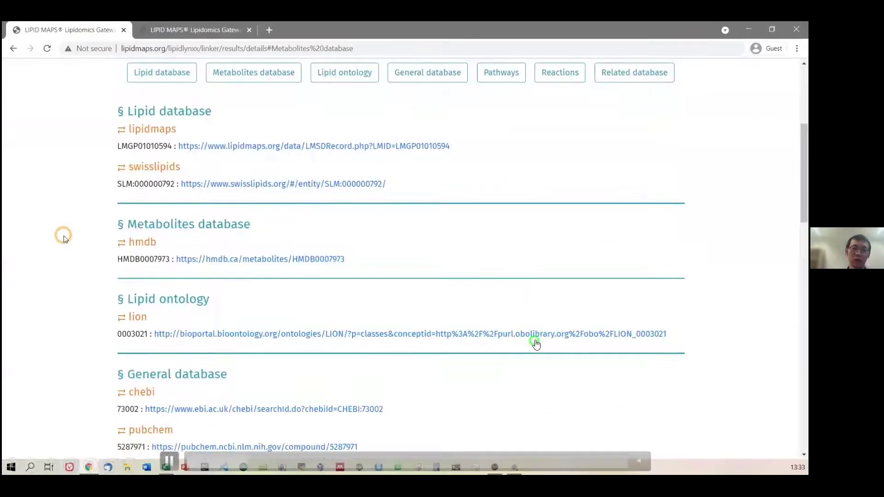
pyautogui.scroll(-1, 534, 341)
pyautogui.scroll(-1, 65, 238)
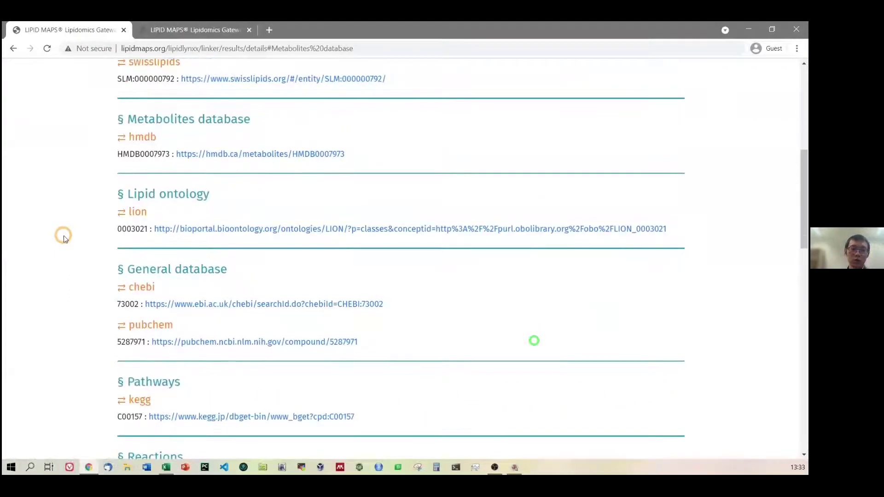
pyautogui.scroll(-1, 65, 238)
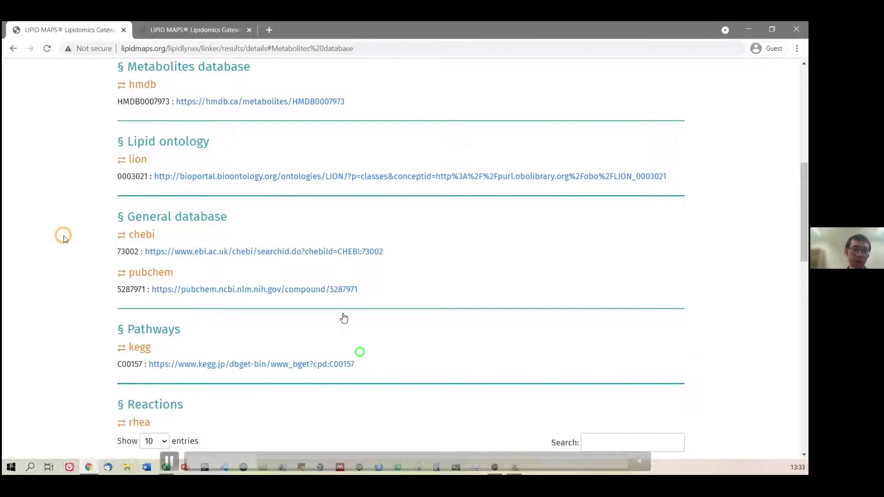
pyautogui.click(198, 290)
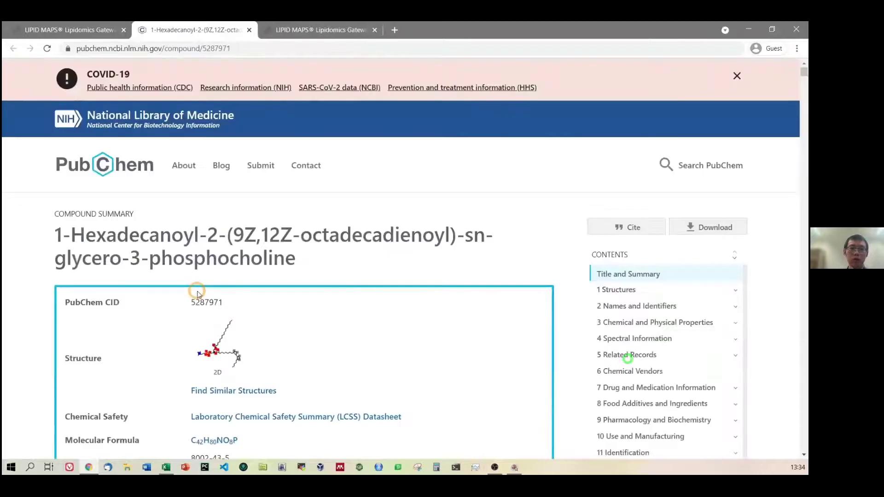
pyautogui.scroll(-1, 198, 295)
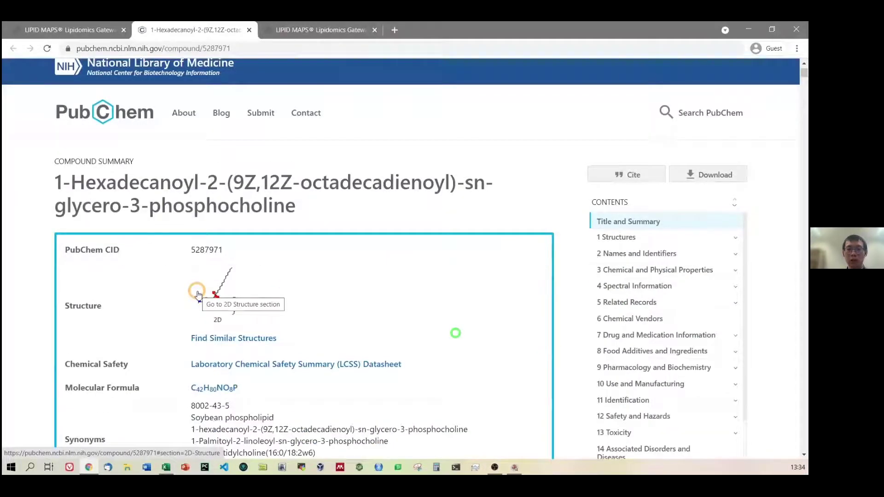
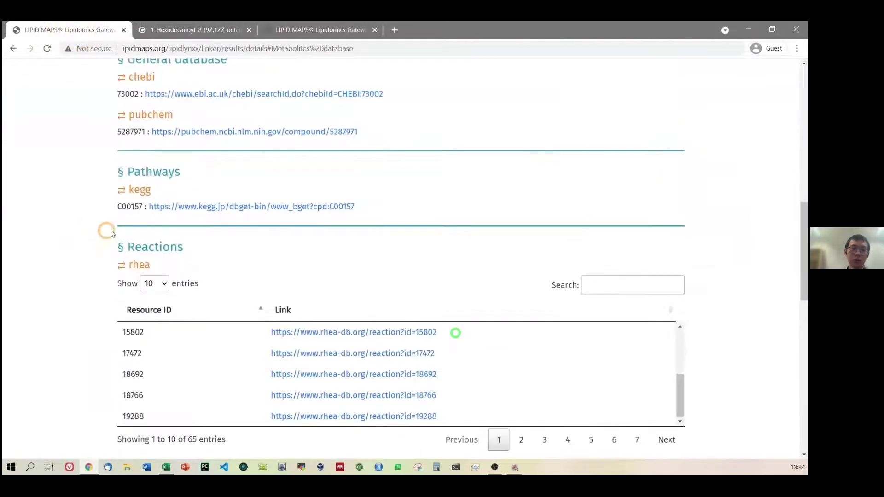
# View the KEGG compound record C00157 and the Rhea reaction 15802, returning to the cross-reference results after each.
pyautogui.click(192, 209)
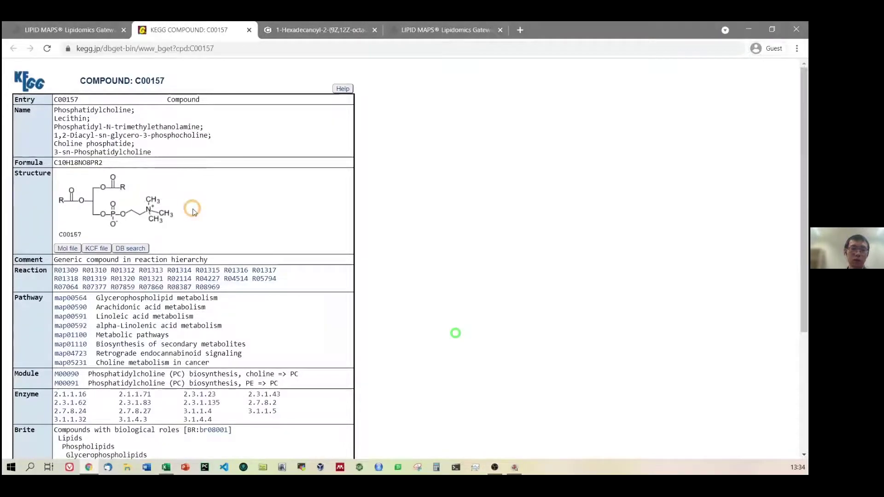
pyautogui.click(69, 29)
pyautogui.scroll(-2, 64, 213)
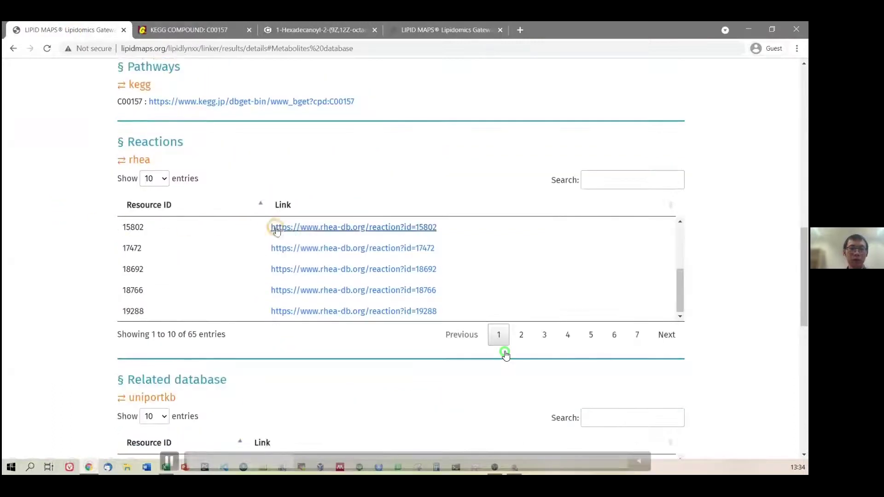
pyautogui.click(291, 228)
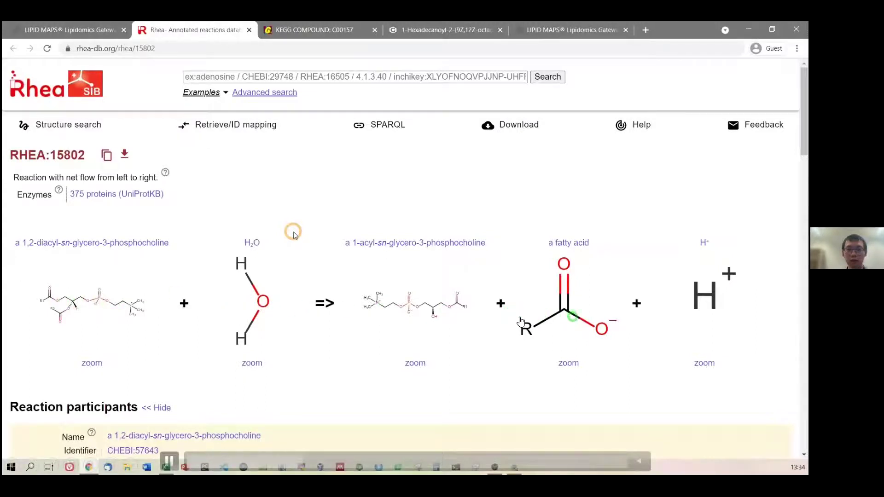
pyautogui.click(85, 29)
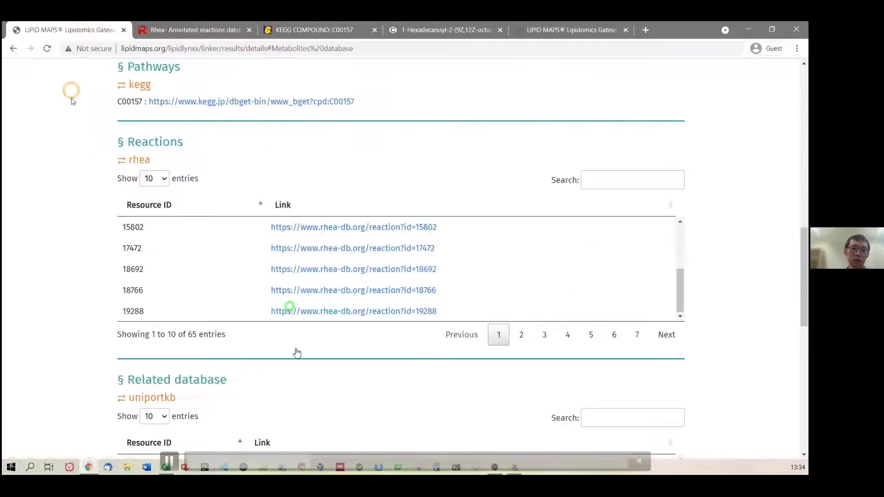
# View the UniProt results linked for SLP:000000072, highlight the organism, and open protein entry P36126.
pyautogui.scroll(-3, 104, 269)
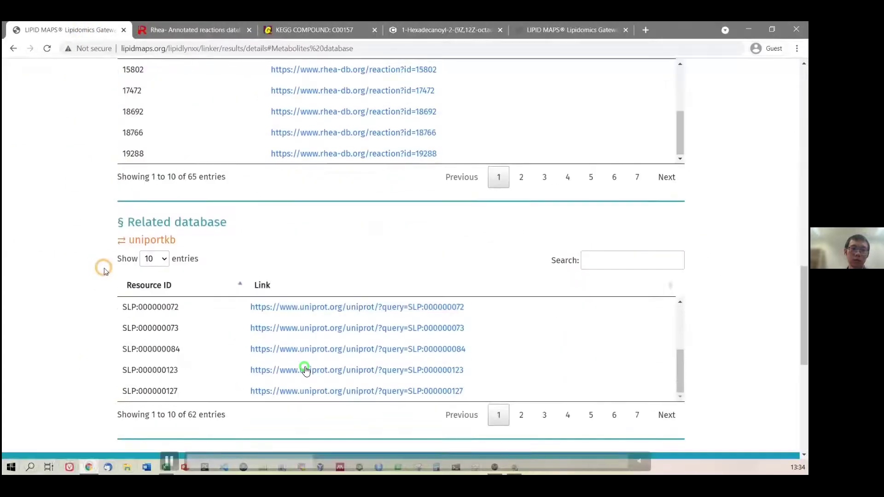
pyautogui.click(278, 307)
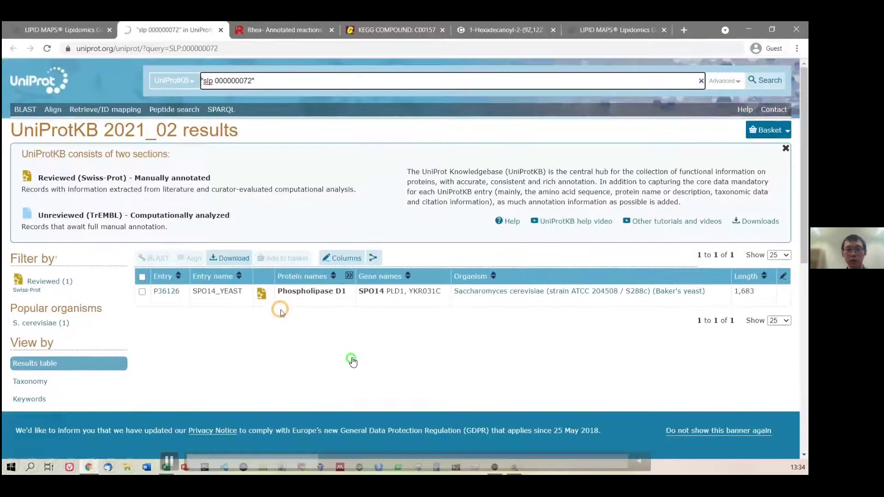
pyautogui.doubleClick(500, 291)
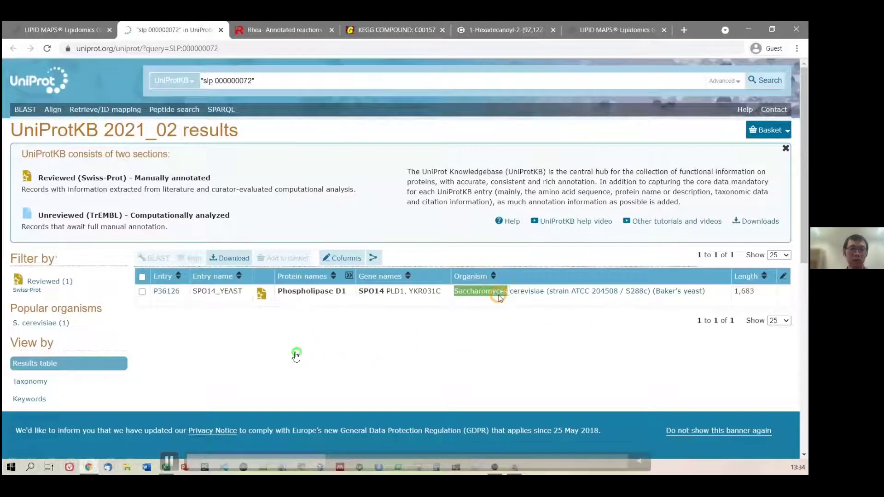
pyautogui.click(165, 297)
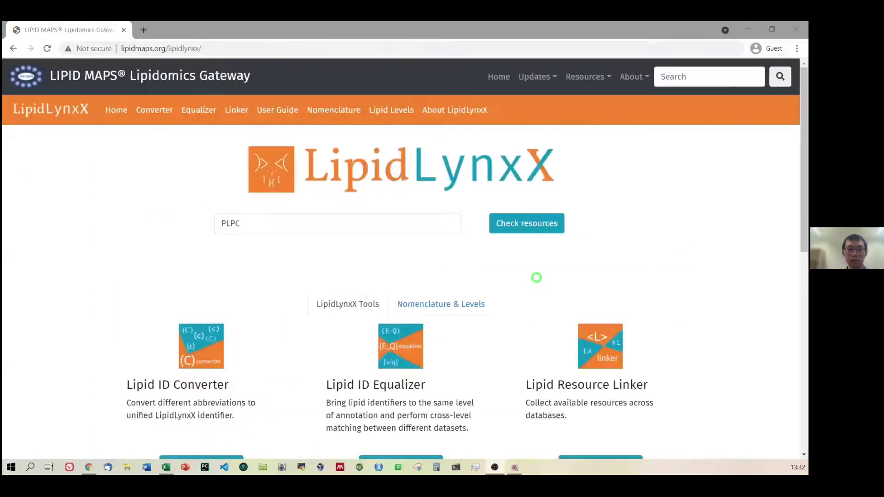
pyautogui.moveTo(325, 434)
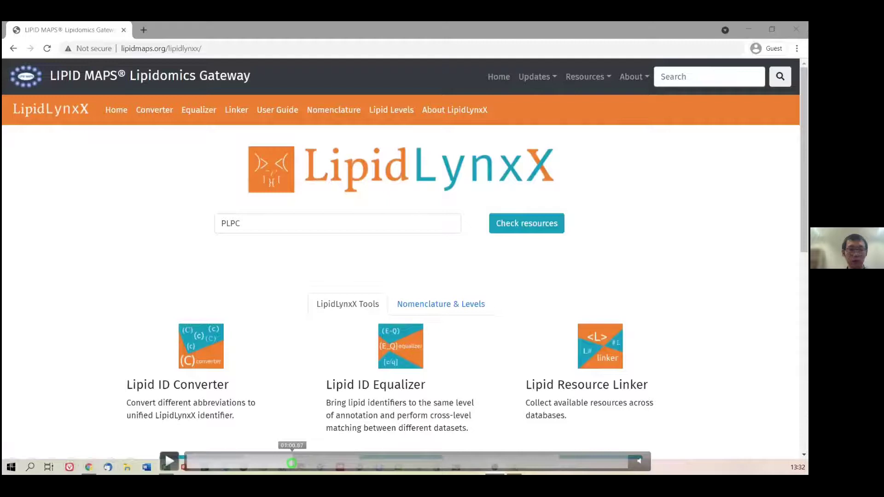
pyautogui.click(296, 462)
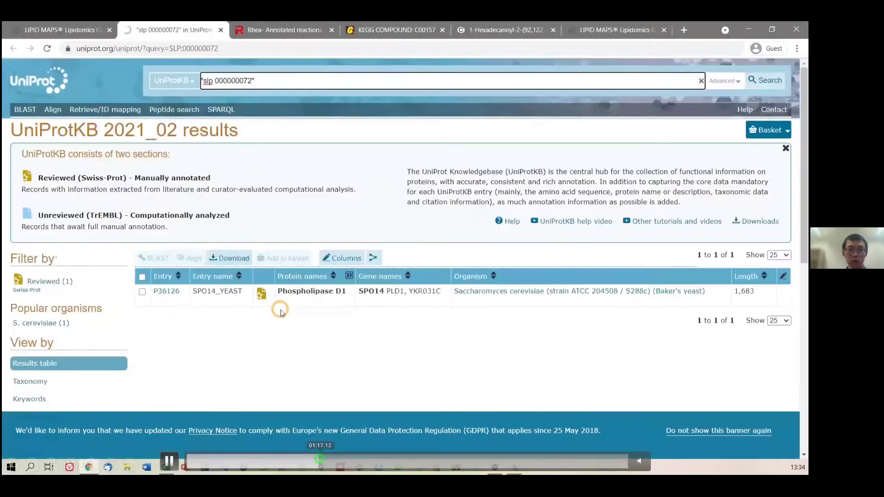
pyautogui.moveTo(331, 459); pyautogui.dragTo(358, 462)
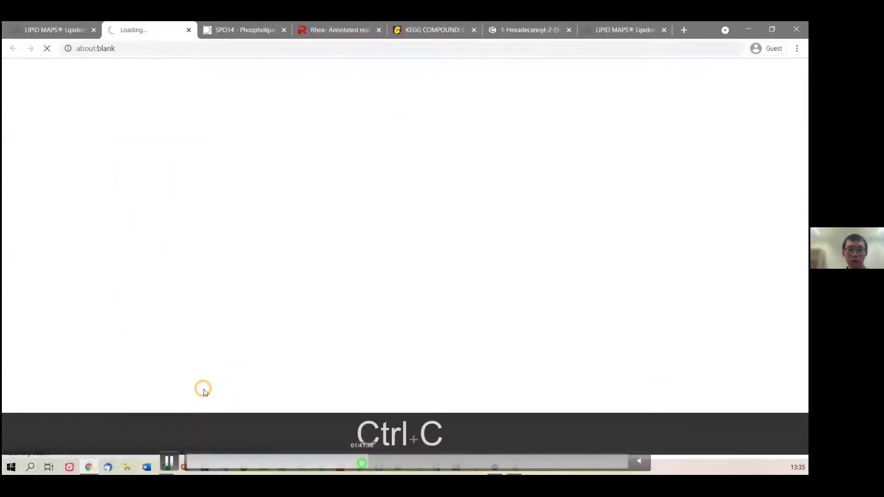
pyautogui.click(360, 462)
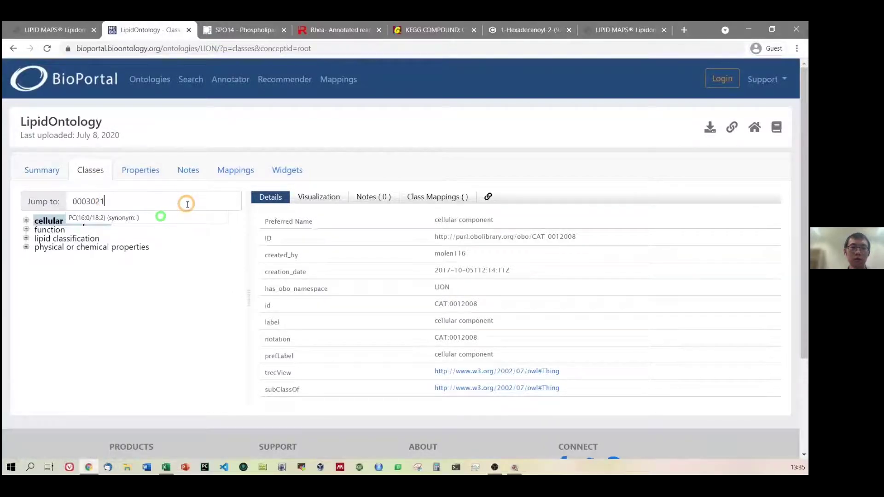
# Jump to the class PC(16:0/18:2) for ID 0003021 in BioPortal's LipidOntology.
pyautogui.click(173, 218)
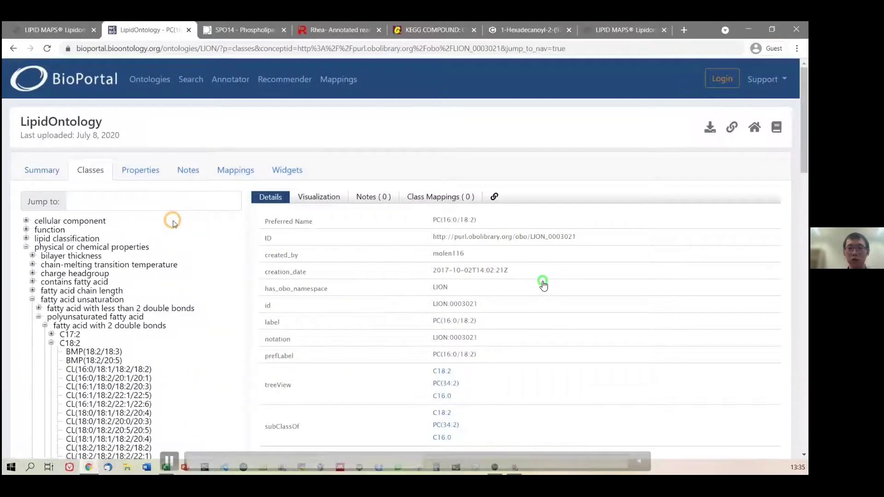
# Open the LipidLynxX Linker and submit the list PLPC, PLPE, PC O-16:0_18:2 and C18 Sphingomyelin with .xlsx as the export format.
pyautogui.scroll(-3, 351, 253)
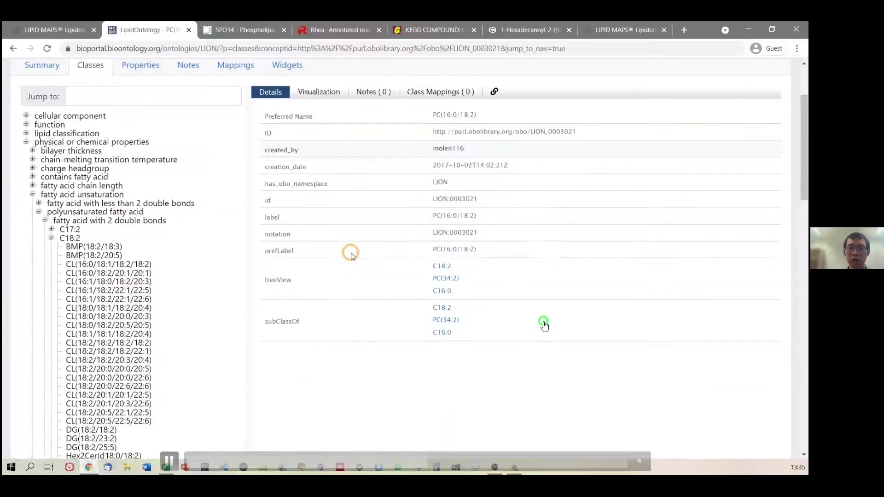
pyautogui.hotkey('ctrl', 'shift', 'Tab')
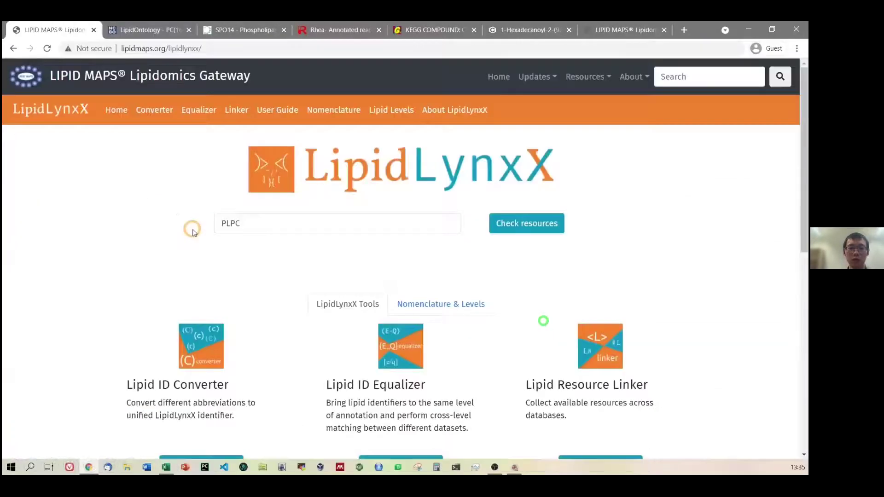
pyautogui.scroll(-2, 520, 262)
pyautogui.click(590, 357)
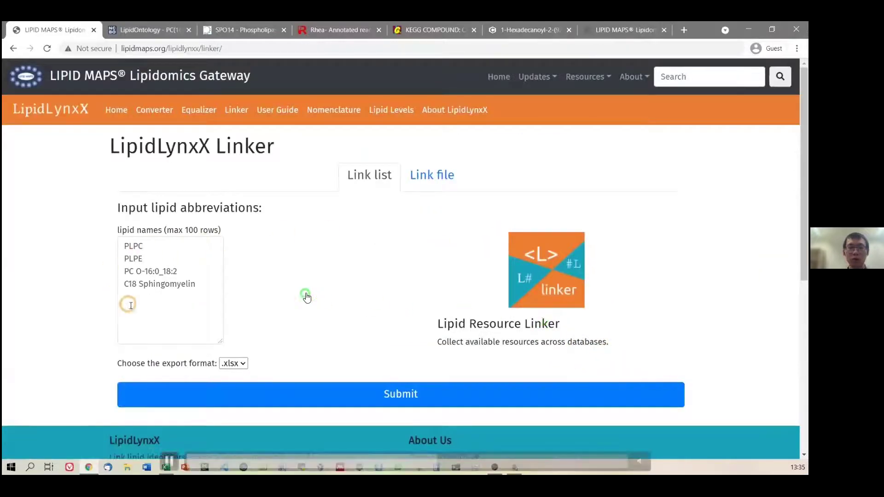
pyautogui.scroll(-1, 307, 297)
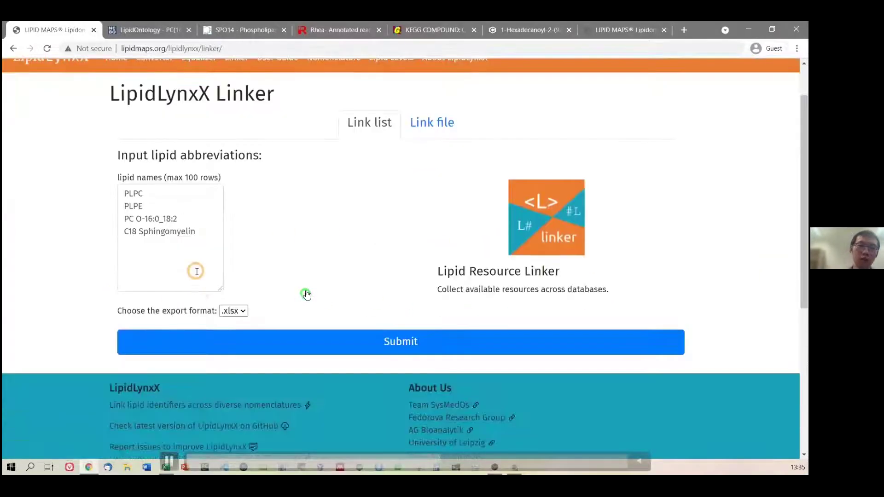
pyautogui.click(225, 338)
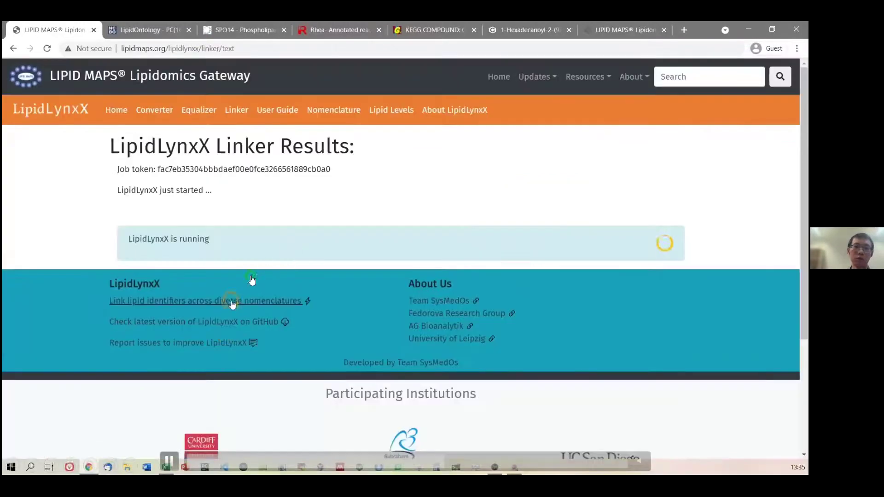
# Close the six other browser tabs, keeping only the LipidLynxX Linker results.
pyautogui.click(189, 30)
pyautogui.click(189, 29)
pyautogui.click(189, 30)
pyautogui.click(189, 29)
pyautogui.click(189, 30)
pyautogui.click(188, 30)
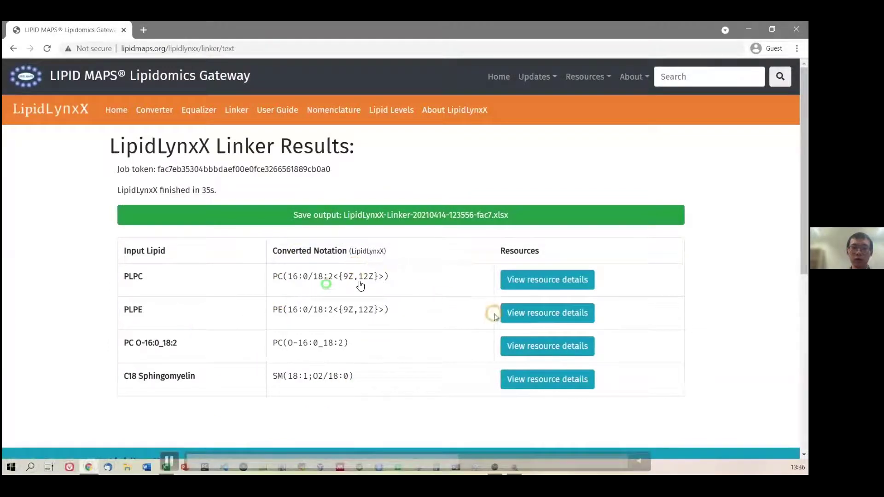
# View the resource details of PLPE from the Linker results and look over its notations and database links.
pyautogui.click(533, 317)
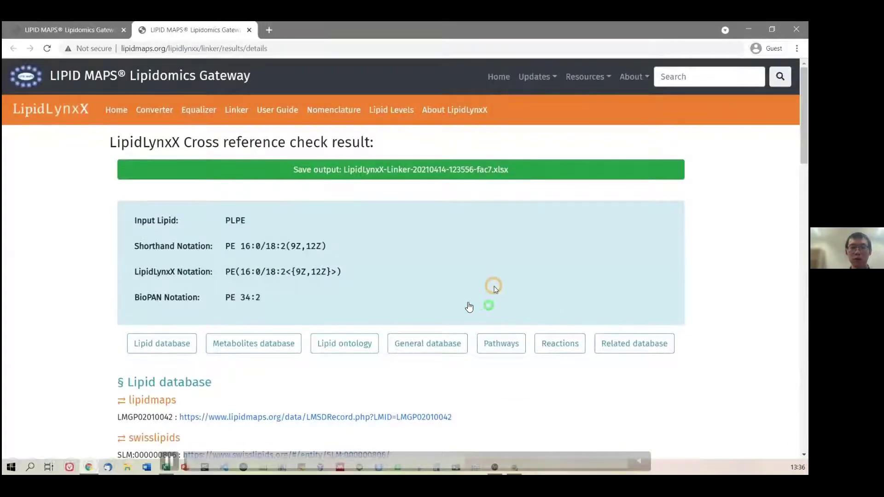
pyautogui.scroll(-2, 276, 299)
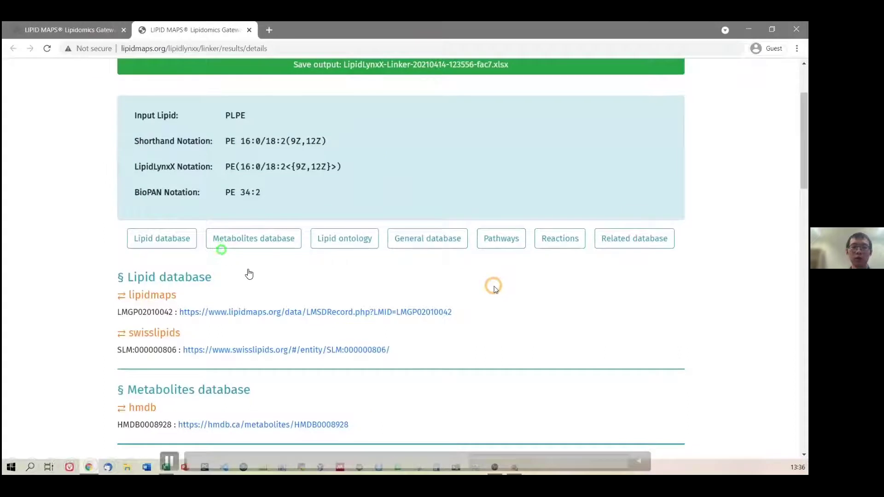
pyautogui.scroll(2, 249, 274)
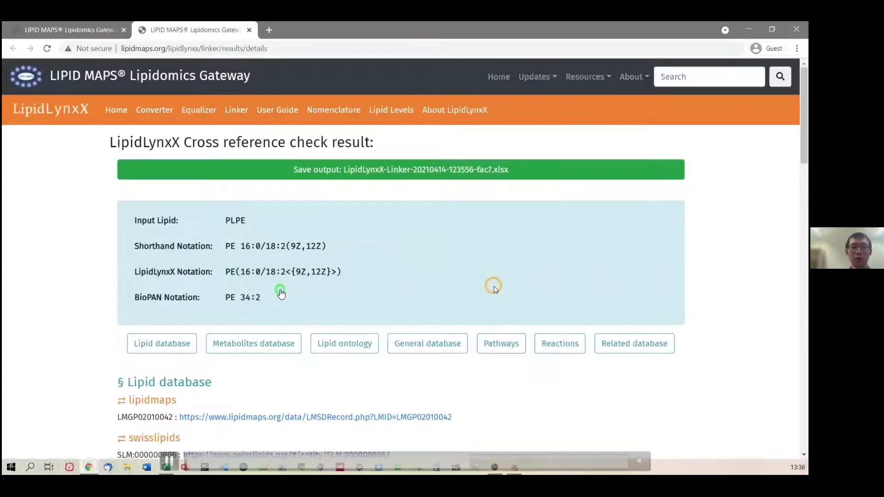
# Save the Linker output workbook, open it in Excel and inspect the notation, database ID, rhea, UniProt, ChEBI link and HMDB link columns.
pyautogui.click(436, 170)
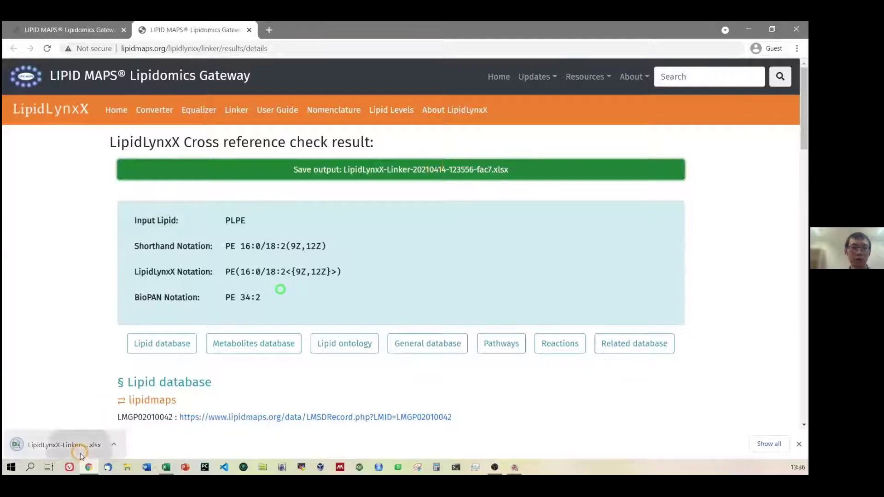
pyautogui.click(64, 445)
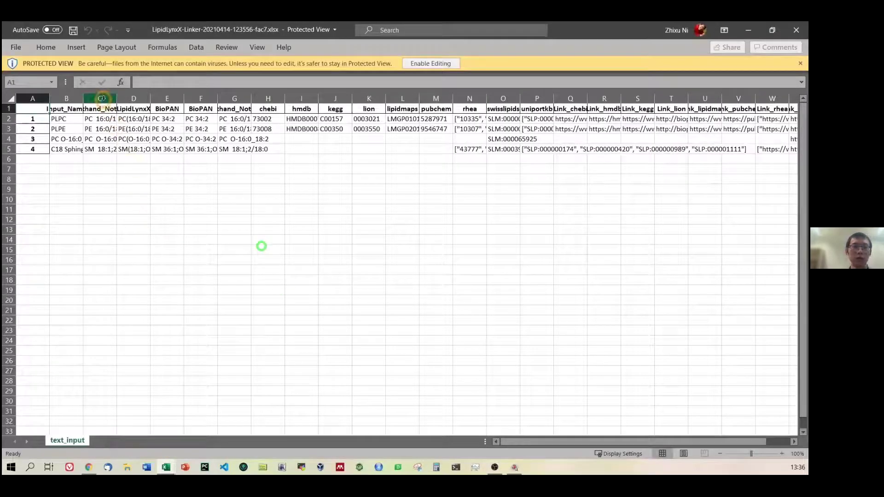
pyautogui.moveTo(102, 98); pyautogui.dragTo(442, 99)
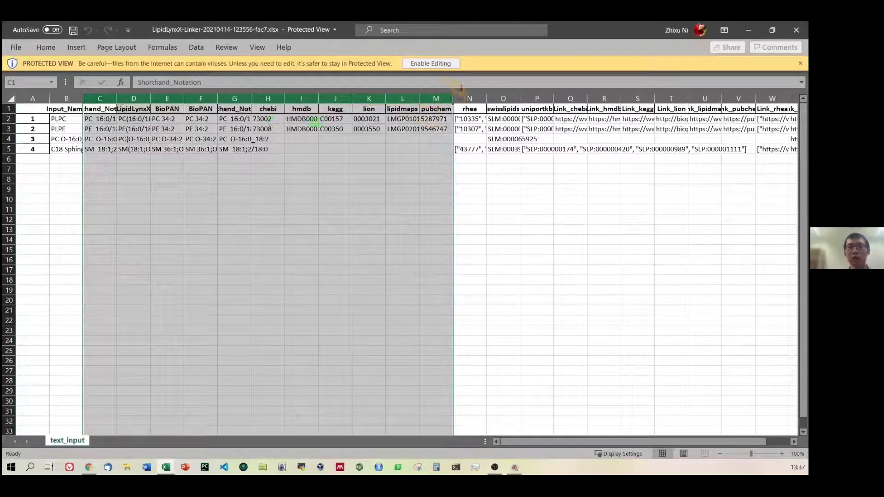
pyautogui.click(469, 98)
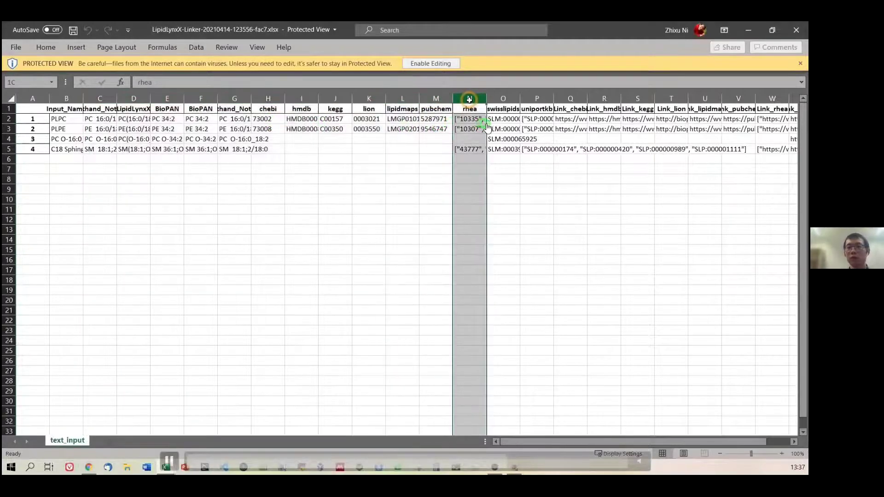
pyautogui.click(475, 119)
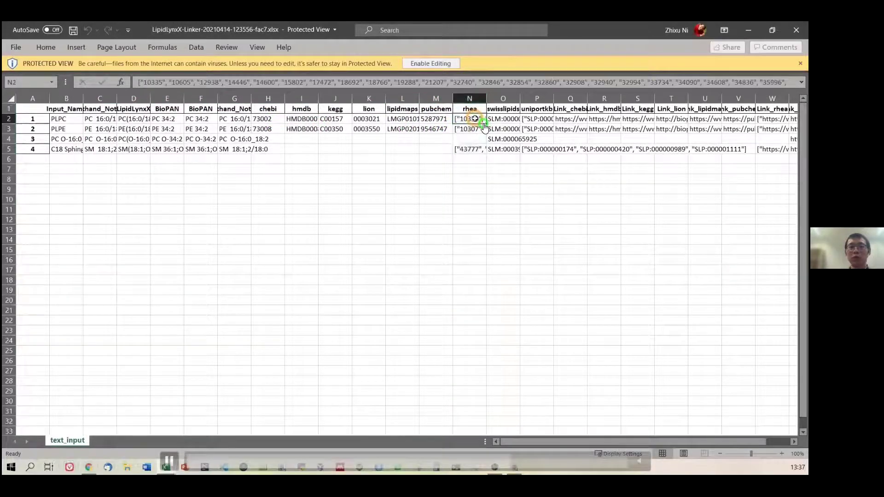
pyautogui.click(541, 119)
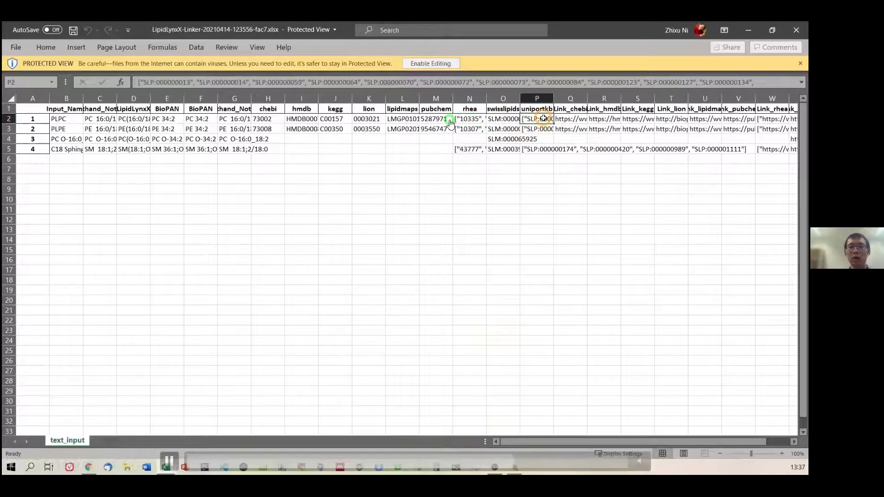
pyautogui.click(583, 119)
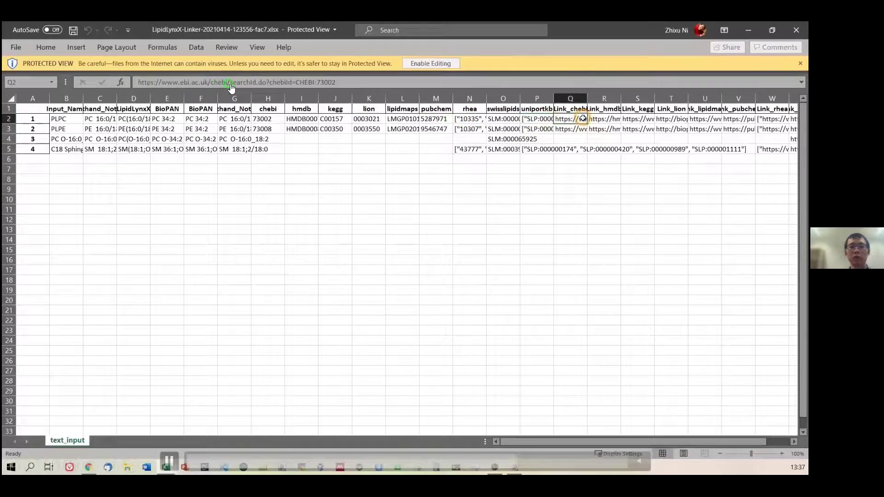
pyautogui.click(601, 118)
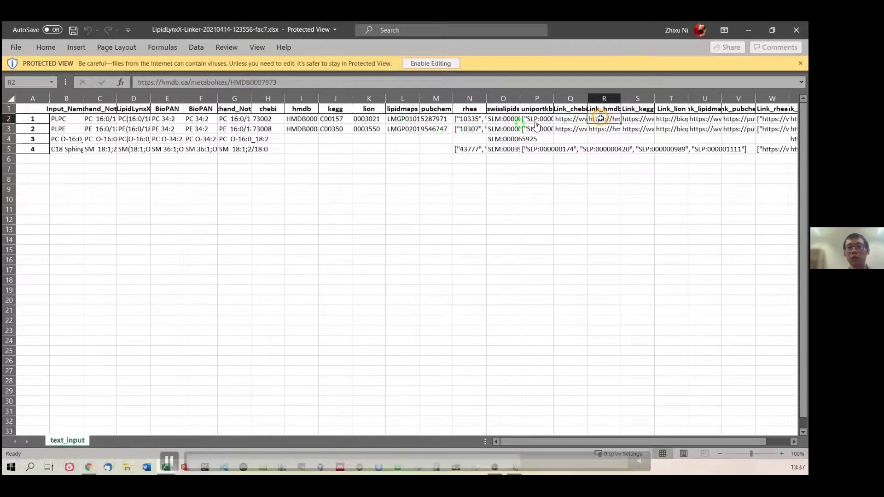
# Return to the browser, download the example template for the Linker's file input, check its contents in Excel and close it.
pyautogui.hotkey('alt', 'Tab')
pyautogui.click(583, 334)
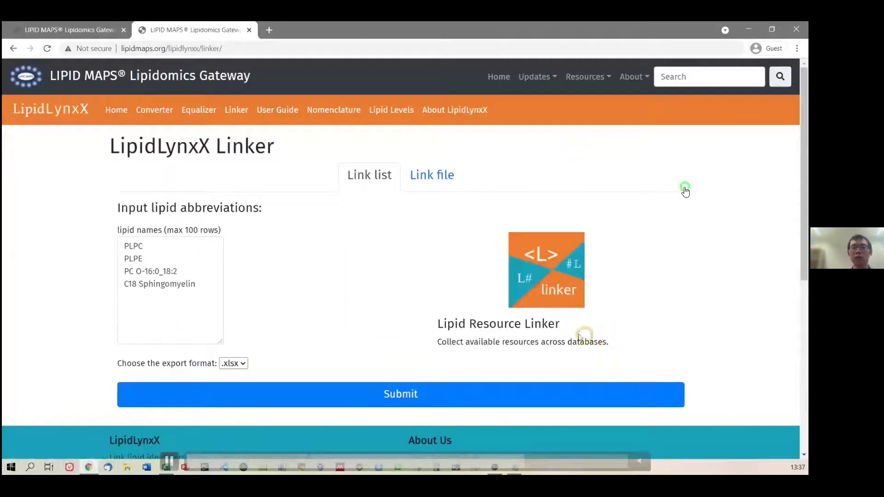
pyautogui.click(419, 179)
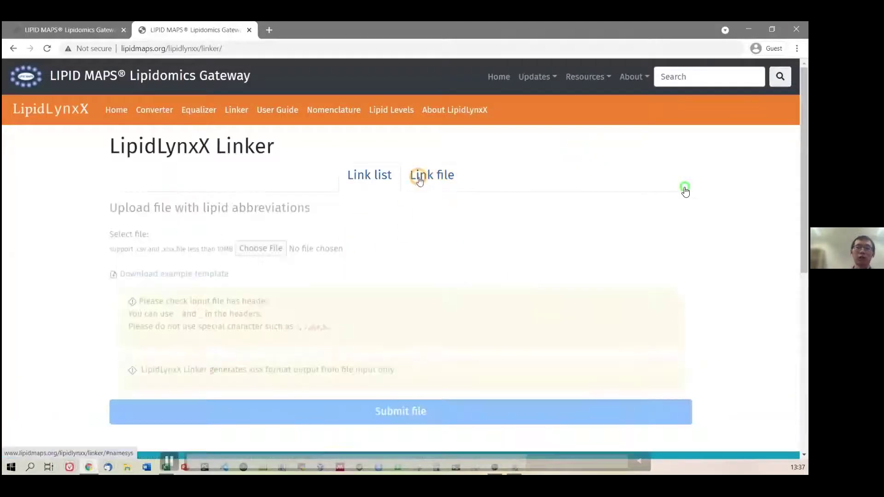
pyautogui.click(183, 273)
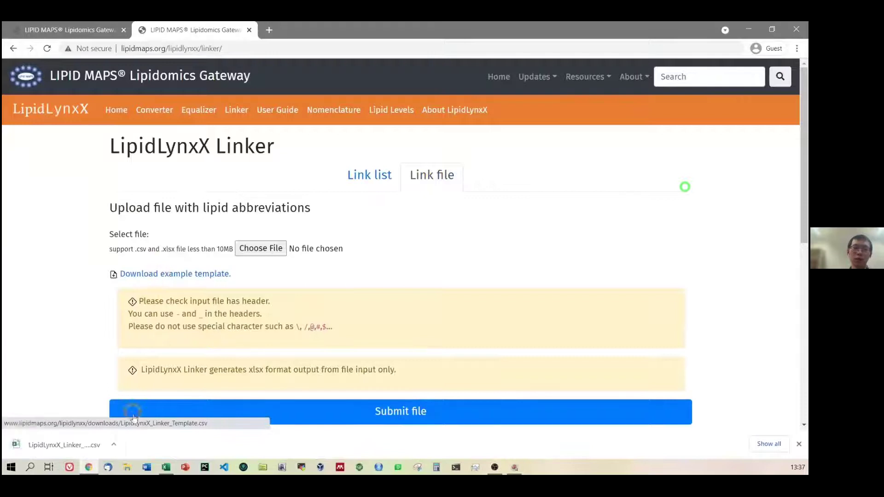
pyautogui.click(65, 445)
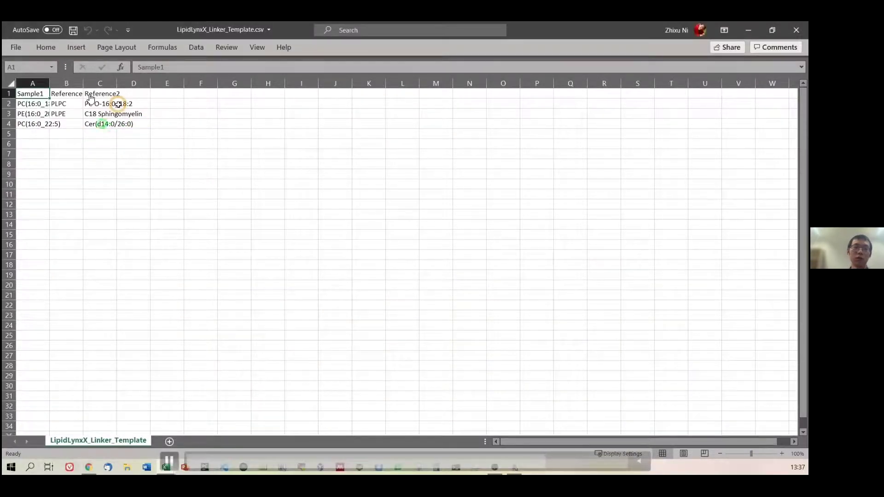
pyautogui.click(796, 30)
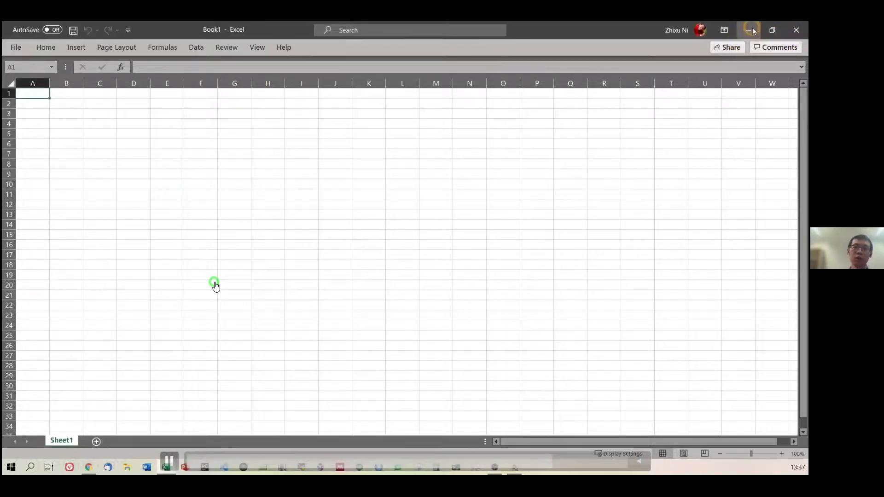
pyautogui.click(750, 30)
# Choose LipidLynxX_Linker_Template.csv from the Downloads folder as the Linker's input file.
pyautogui.click(267, 251)
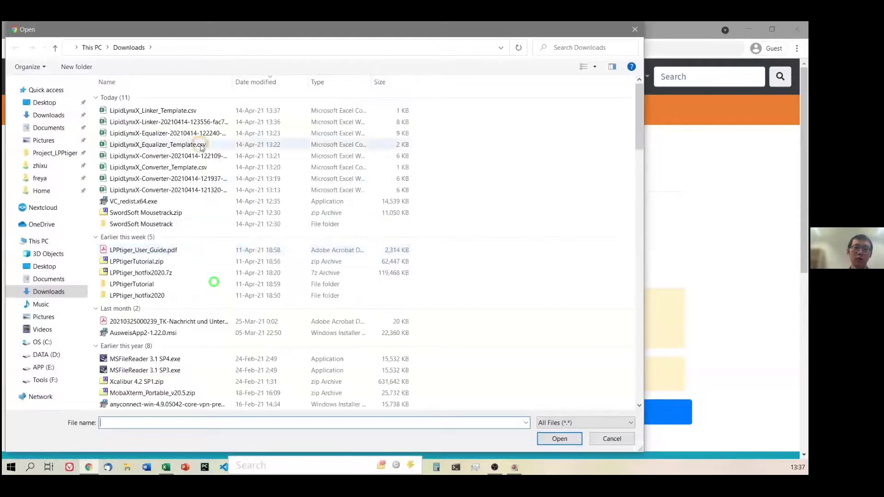
pyautogui.click(185, 111)
pyautogui.click(569, 439)
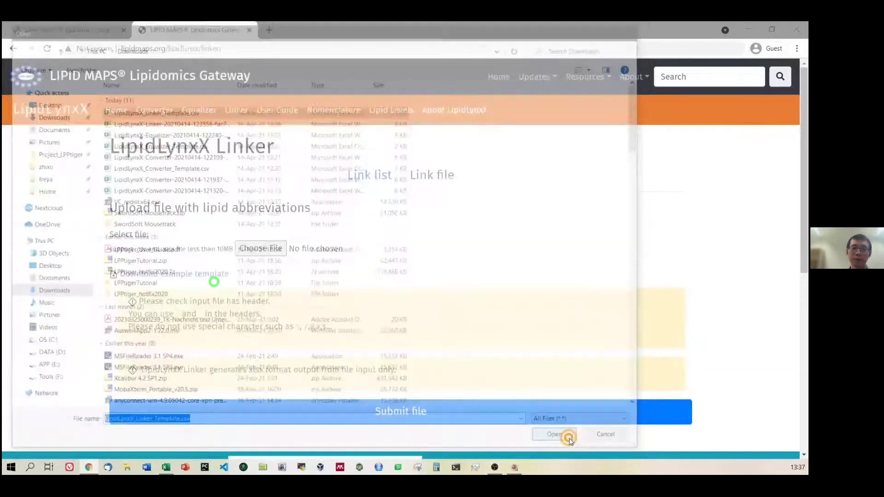
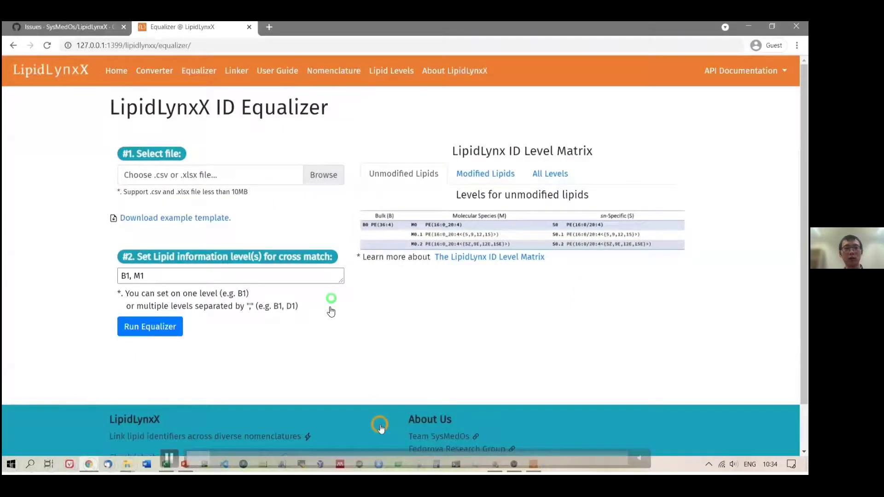
# Examine the three paper columns of LipidNames4Lynx.xlsx in Excel, comparing DG 18:1_18:1 with DG (34:1) in row 41.
pyautogui.click(166, 464)
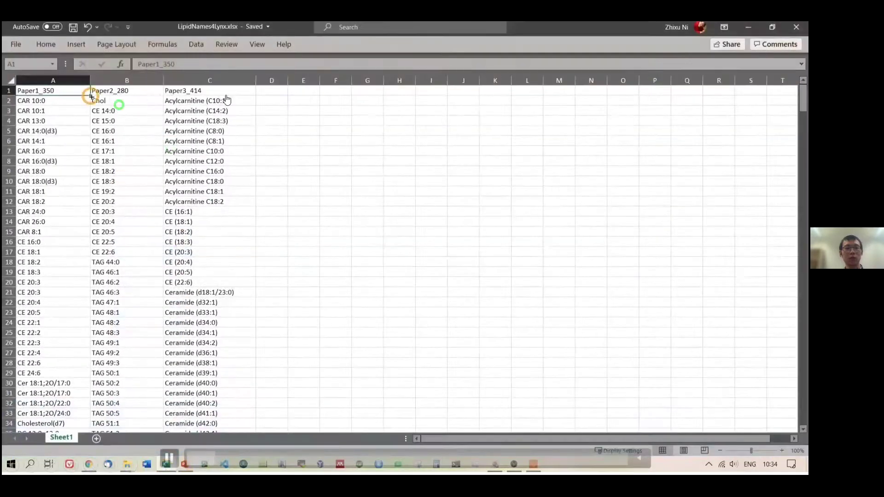
pyautogui.click(106, 90)
pyautogui.click(198, 91)
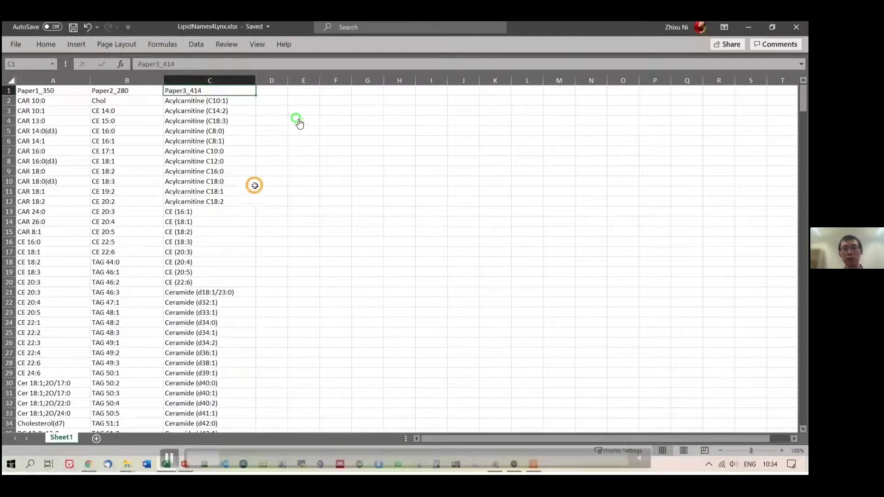
pyautogui.scroll(-9, 216, 258)
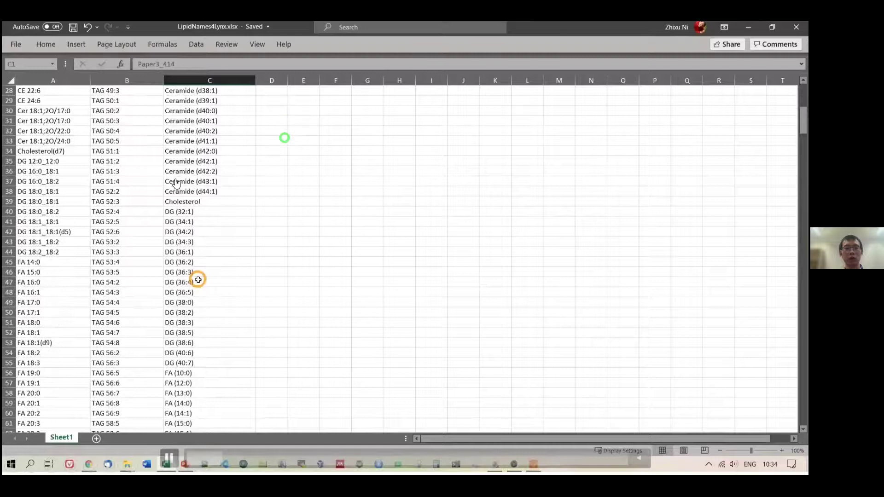
pyautogui.scroll(-4, 227, 243)
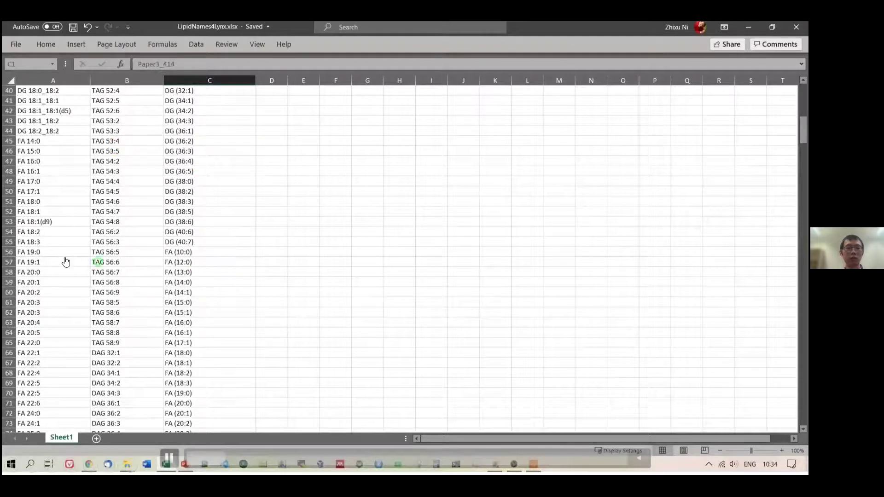
pyautogui.click(37, 99)
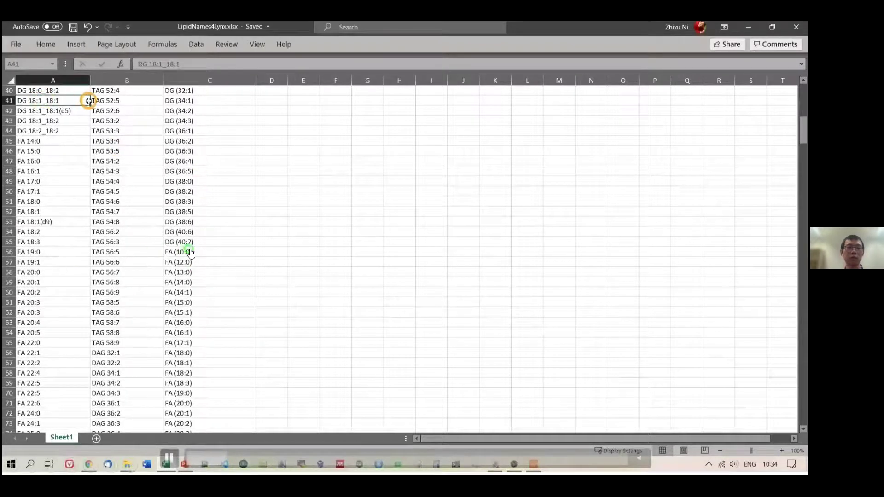
pyautogui.click(193, 100)
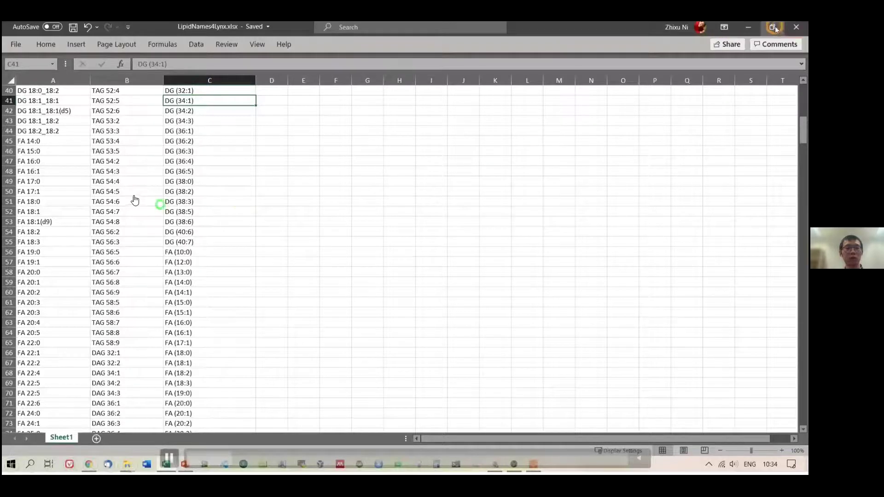
pyautogui.click(752, 28)
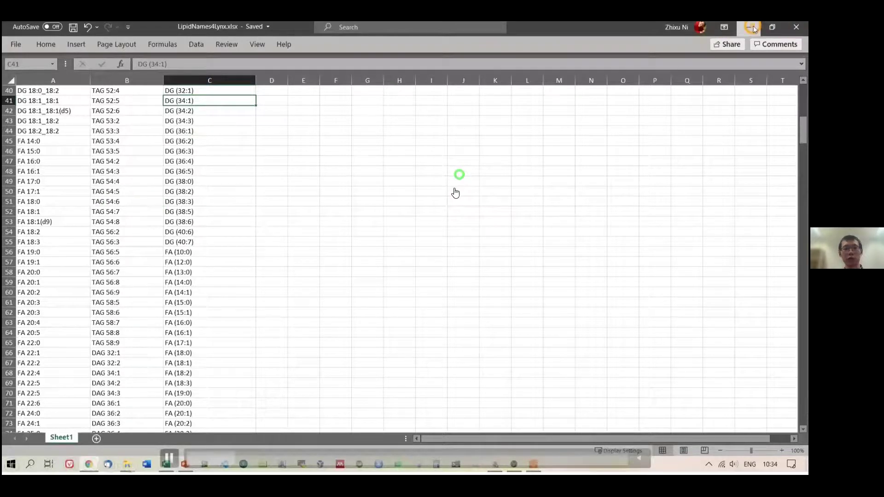
# Choose LipidNames4Lynx.xlsx from the LM_SpringSchool folder in Nextcloud as the Equalizer's input file.
pyautogui.click(329, 174)
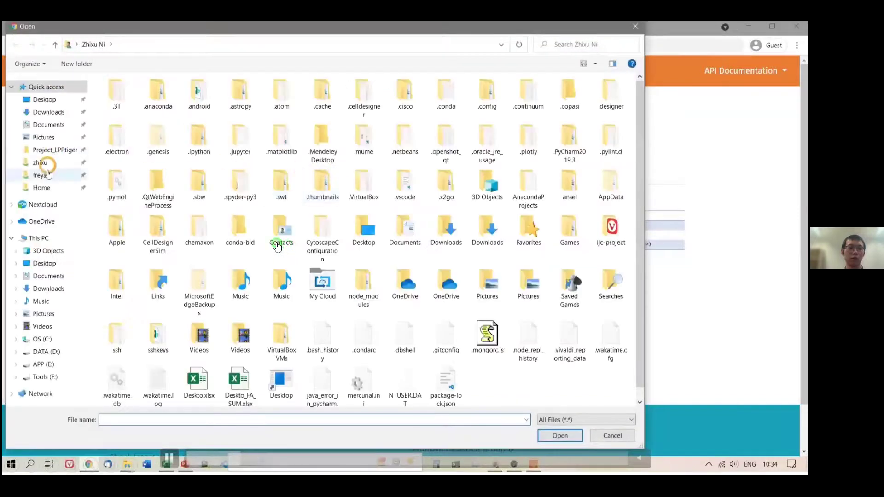
pyautogui.click(41, 204)
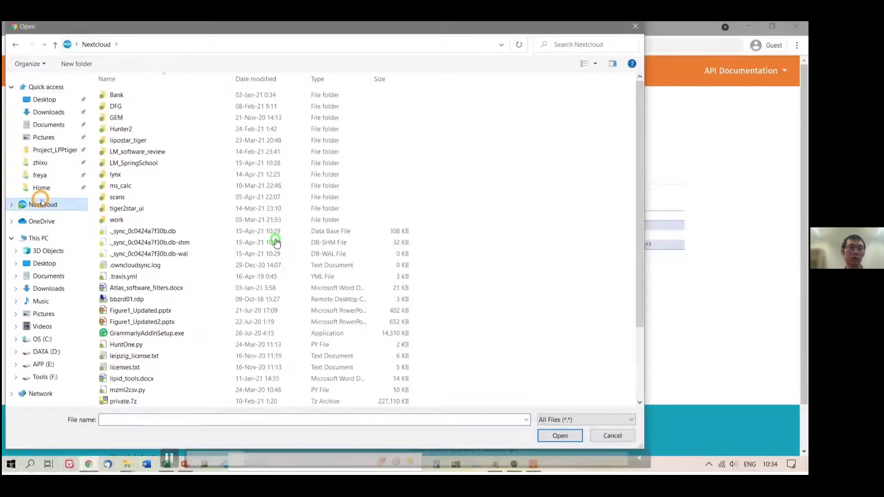
pyautogui.doubleClick(126, 164)
pyautogui.doubleClick(131, 118)
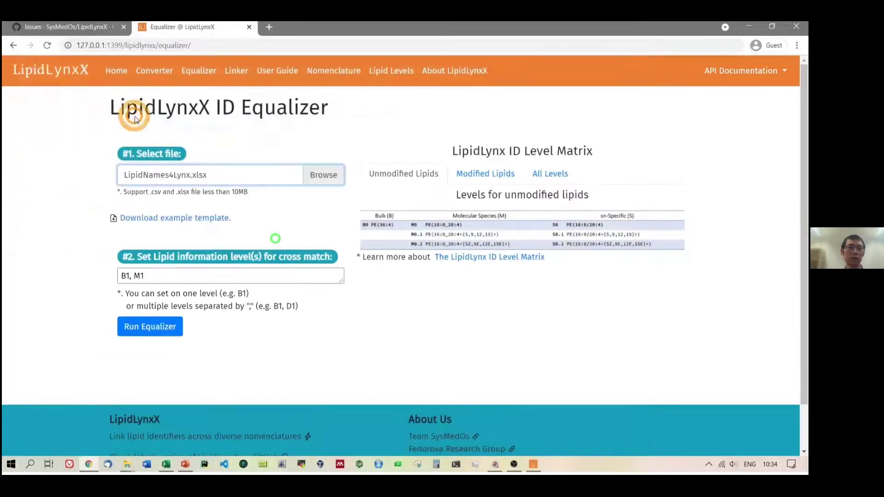
# Set the Equalizer's cross-match level to B1 only, run it, and check the job in the LipidLynxX console.
pyautogui.moveTo(134, 275); pyautogui.dragTo(173, 276)
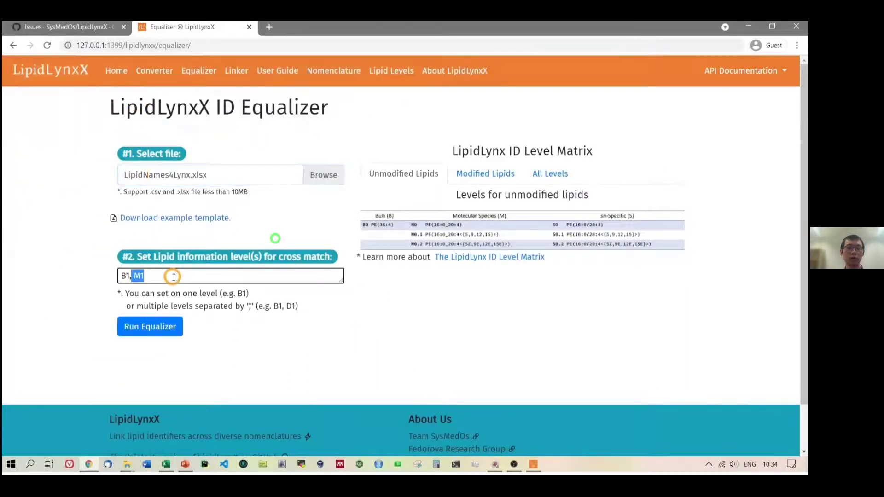
pyautogui.press('BackSpace')
pyautogui.press('BackSpace')
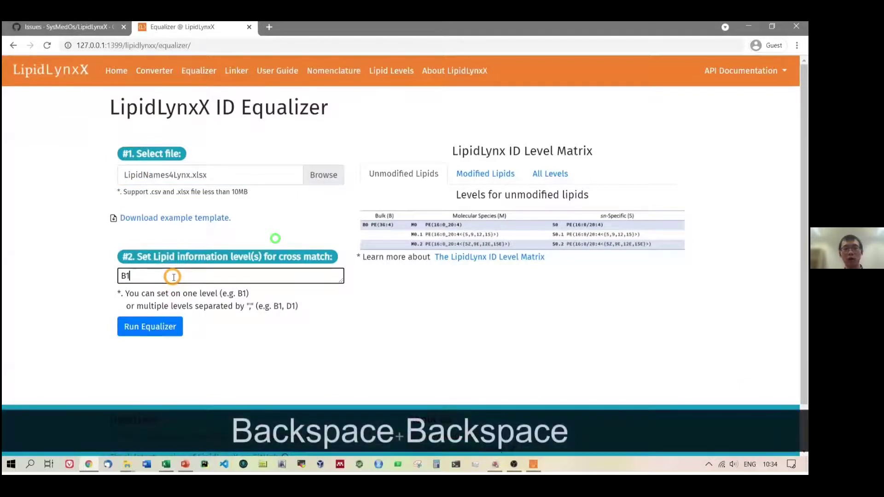
pyautogui.click(162, 326)
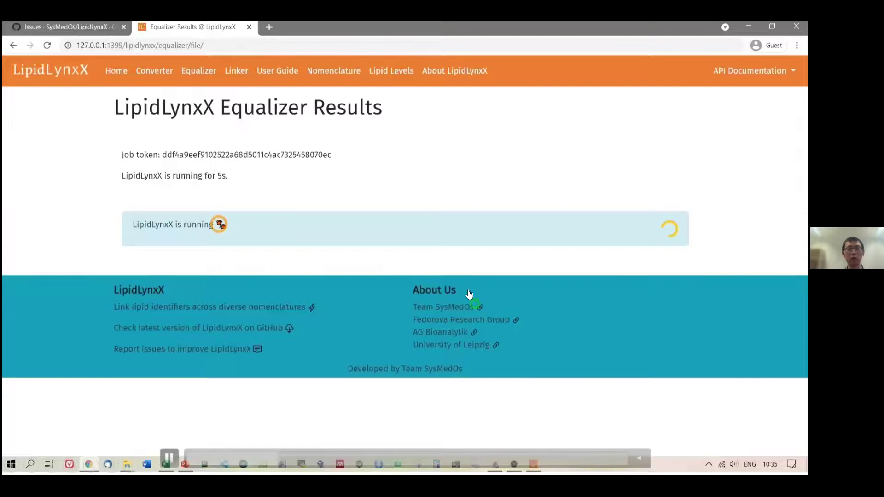
pyautogui.click(533, 464)
pyautogui.click(341, 211)
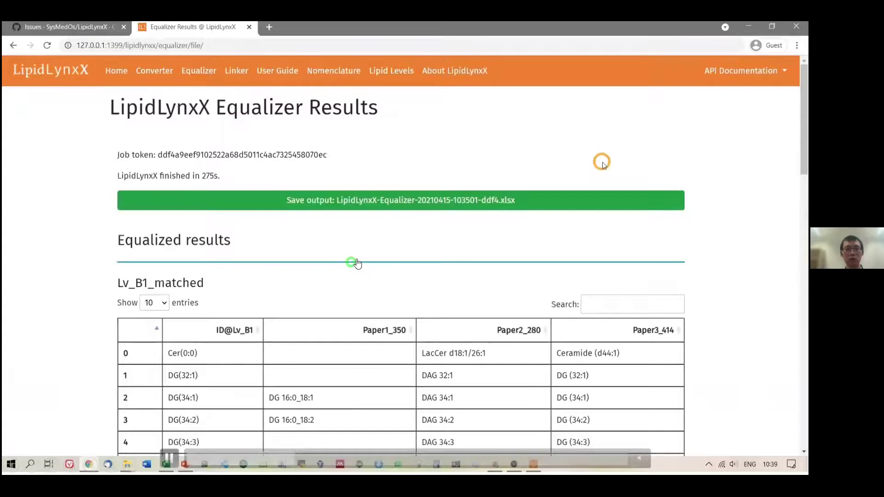
# Examine the Equalizer's Lv_B1_matched table, including page 5, and the Lv_B1_unmatched table.
pyautogui.scroll(-4, 341, 260)
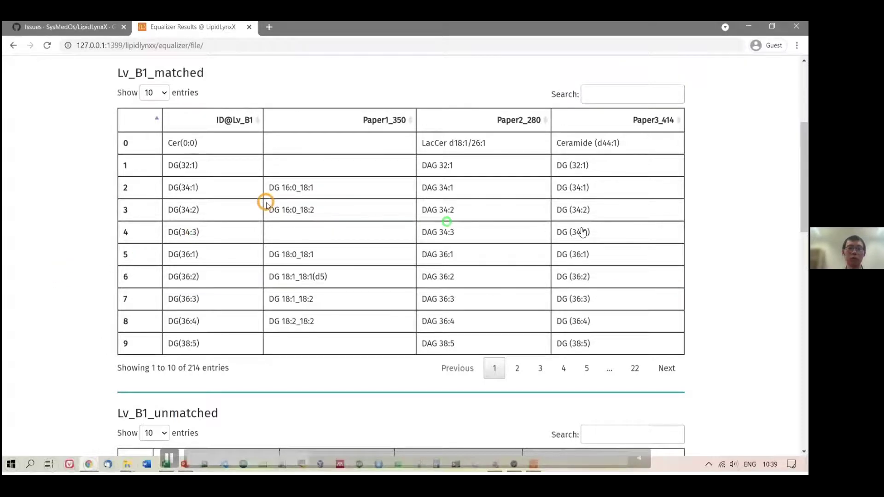
pyautogui.click(581, 368)
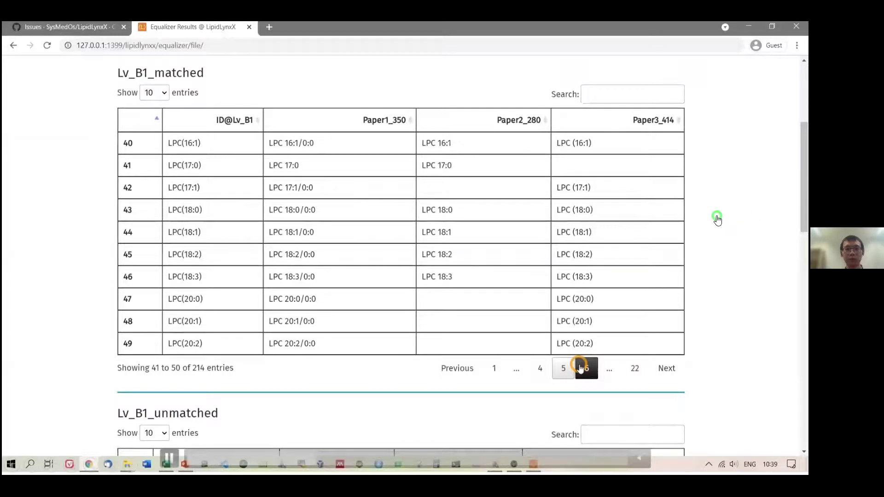
pyautogui.scroll(-4, 581, 368)
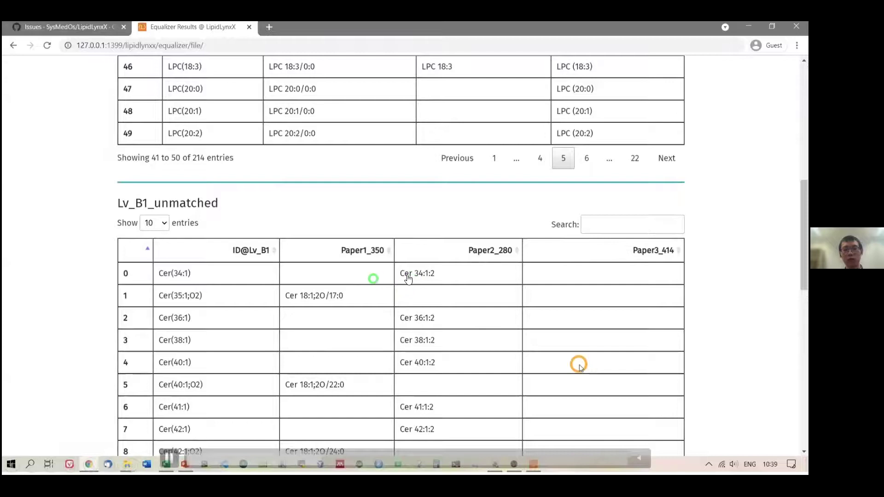
pyautogui.scroll(8, 579, 364)
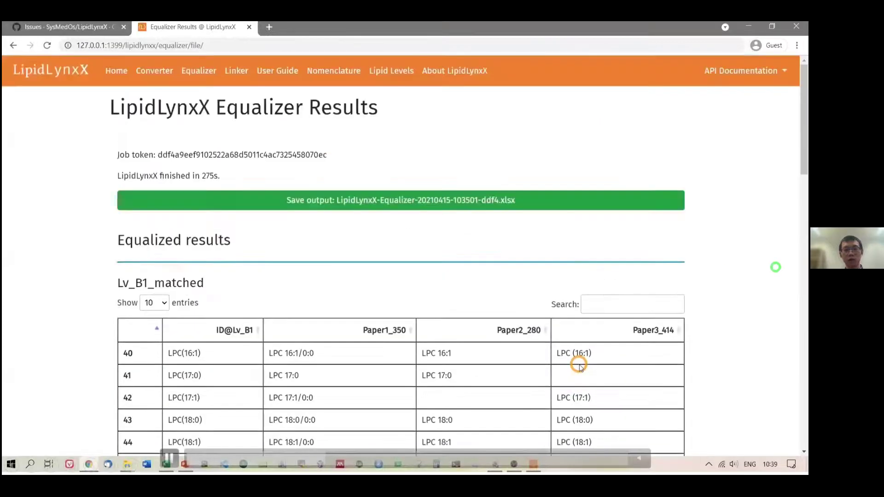
# Save the Equalizer output, open it in Excel, and fit columns A to D of Lv_B1_matched to their contents.
pyautogui.click(501, 205)
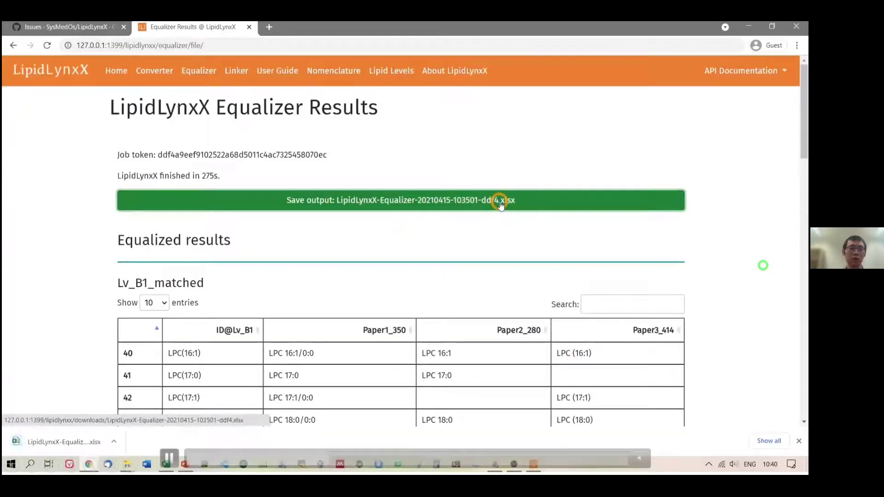
pyautogui.click(60, 442)
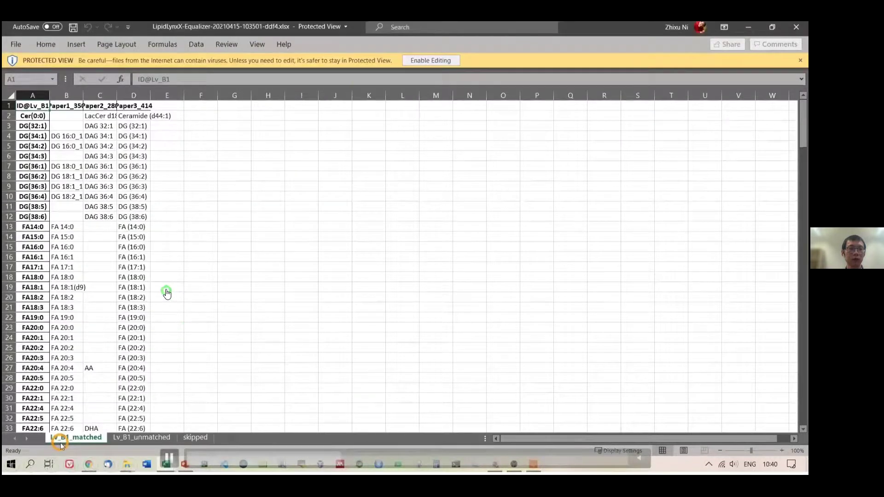
pyautogui.moveTo(136, 95); pyautogui.dragTo(31, 98)
pyautogui.doubleClick(50, 95)
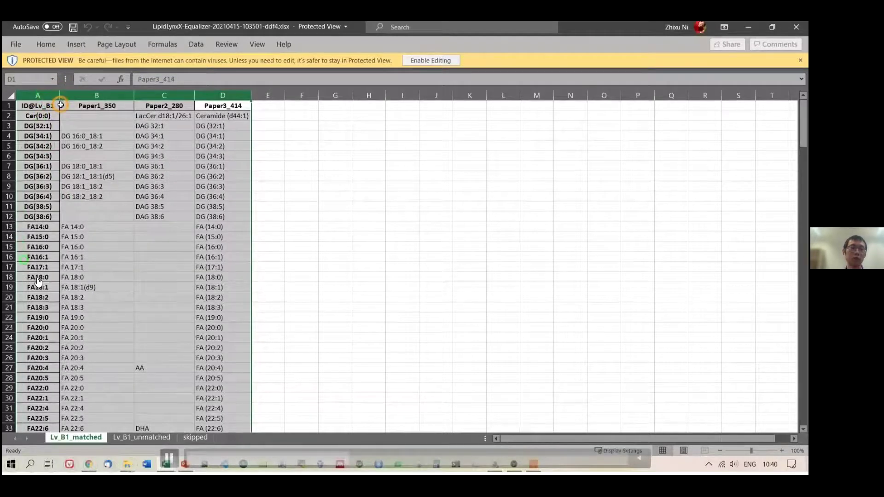
# Review the Lv_B1_unmatched and skipped sheets, and return to the Lv_B1_matched sheet.
pyautogui.click(156, 437)
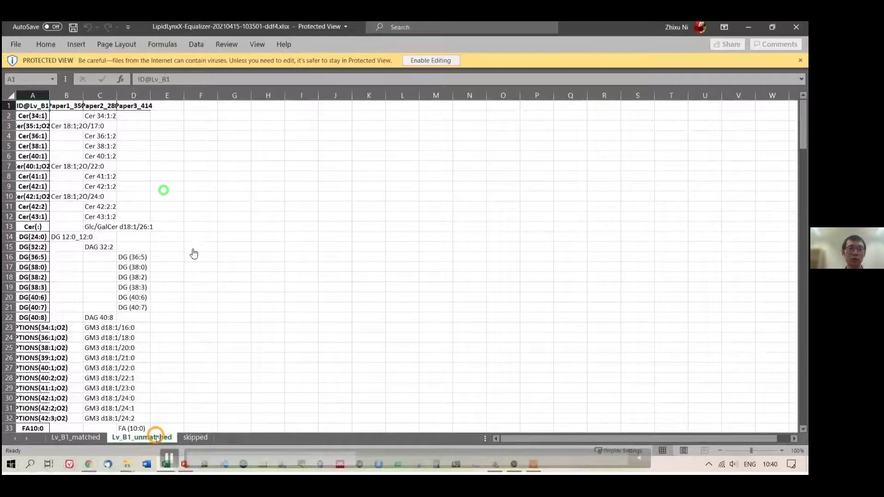
pyautogui.click(190, 436)
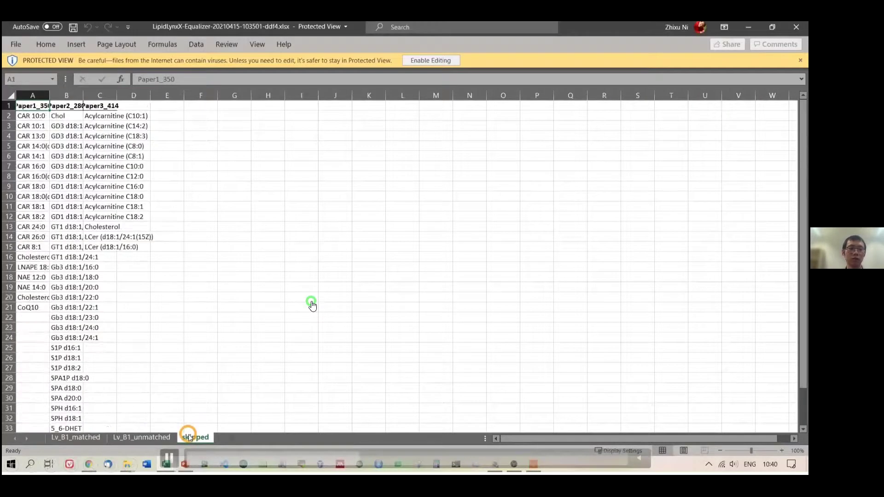
pyautogui.click(82, 437)
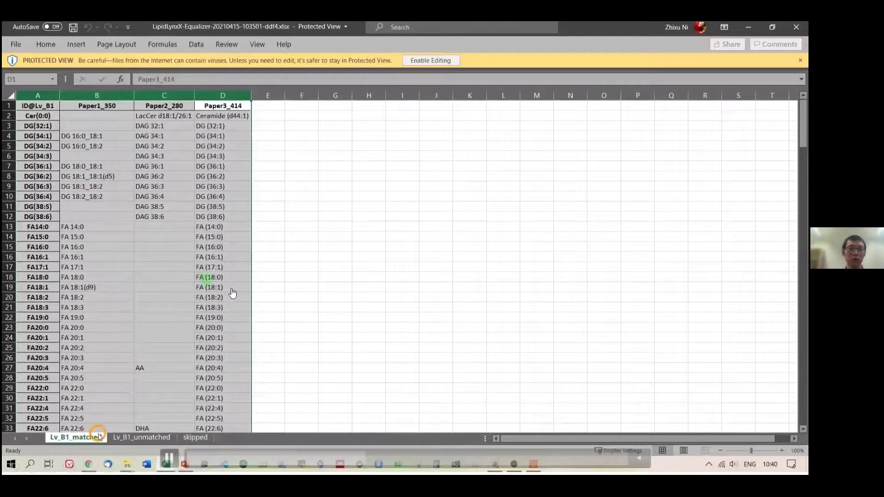
# Open the Linker in a new browser tab and submit LipidNames4Lynx.xlsx as its file input.
pyautogui.click(241, 366)
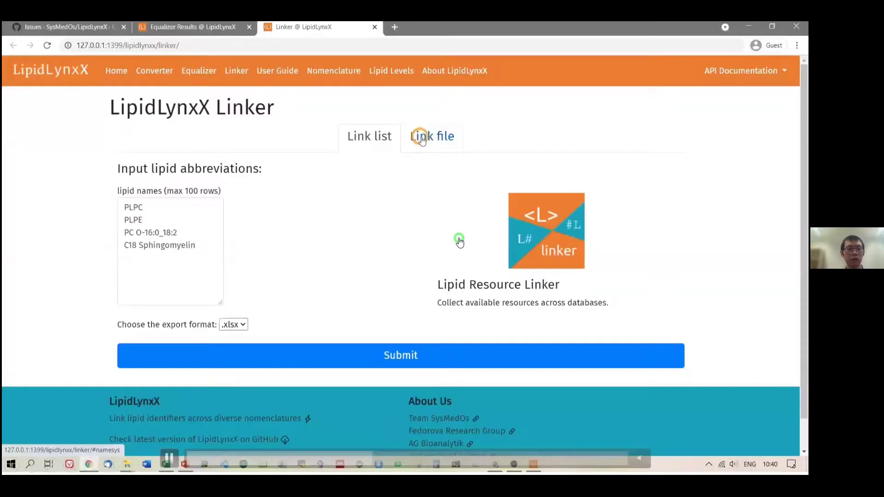
pyautogui.click(424, 137)
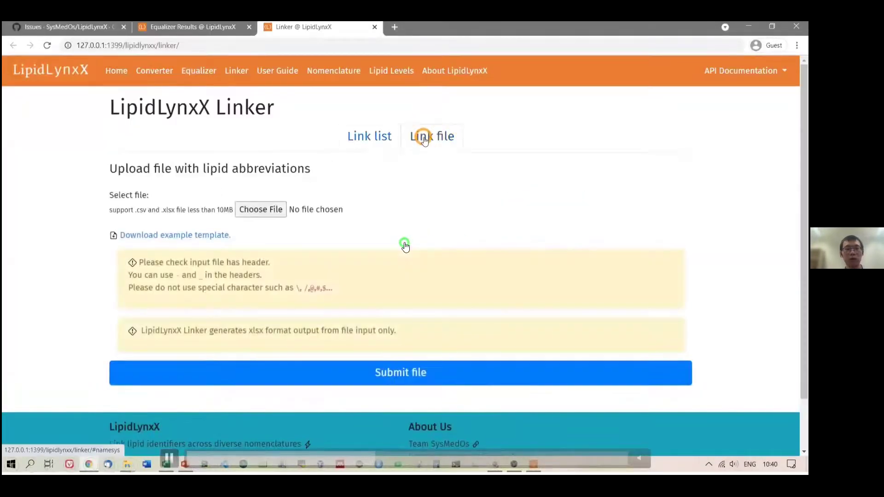
pyautogui.click(261, 209)
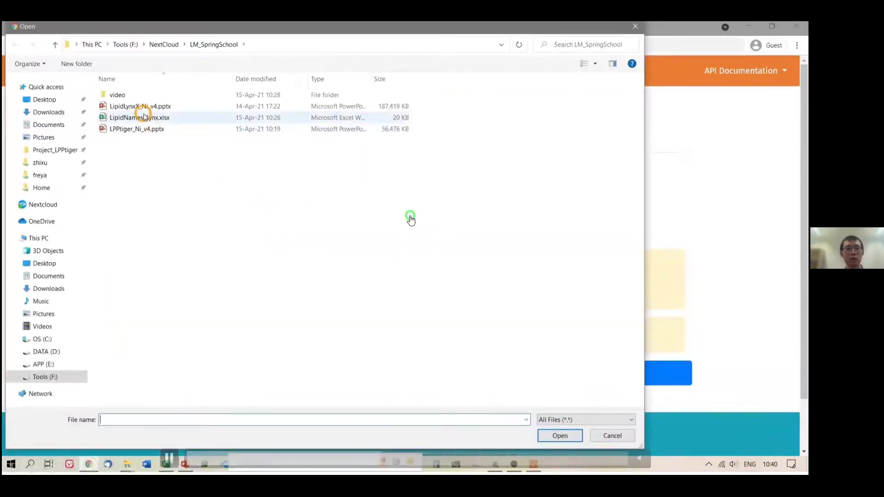
pyautogui.doubleClick(140, 117)
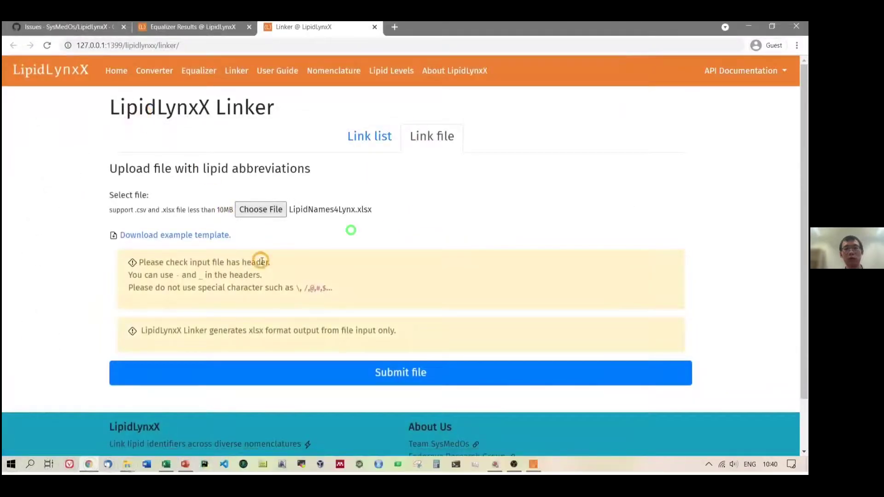
pyautogui.click(314, 375)
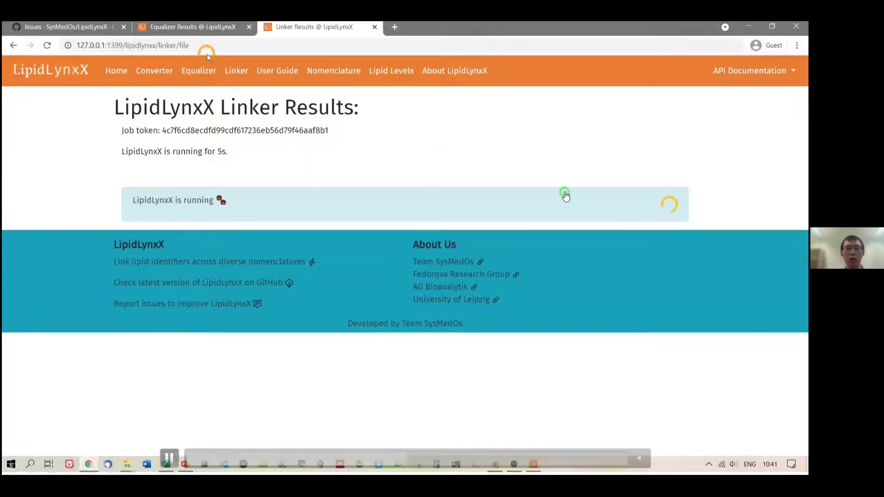
# Revisit the Equalizer results during the Linker job, and check the LipidLynxX console before minimizing it.
pyautogui.click(191, 26)
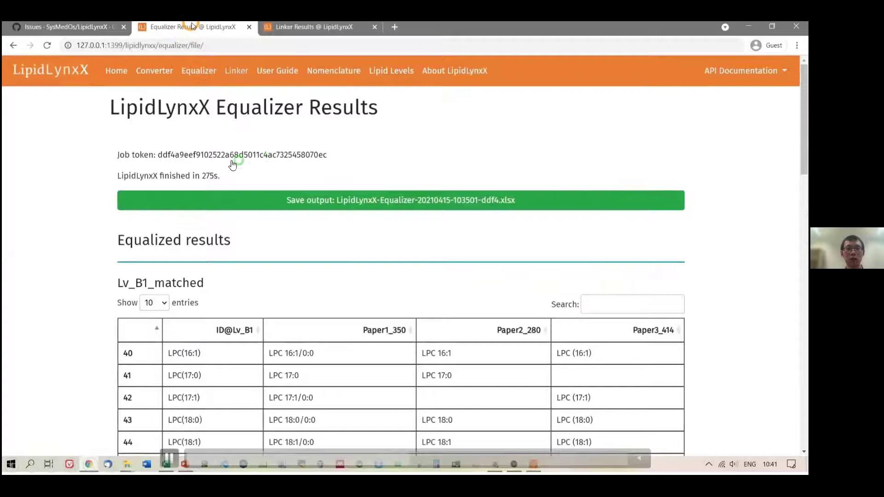
pyautogui.click(276, 26)
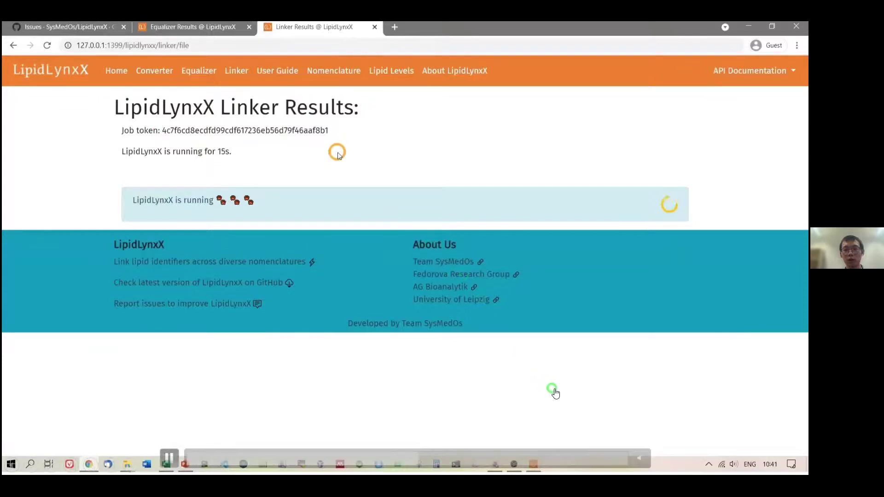
pyautogui.hotkey('alt', 'Tab')
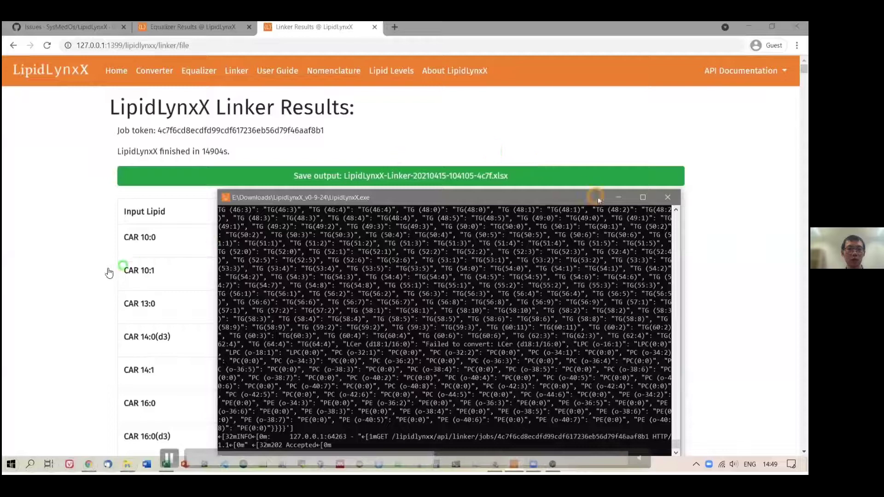
pyautogui.click(617, 197)
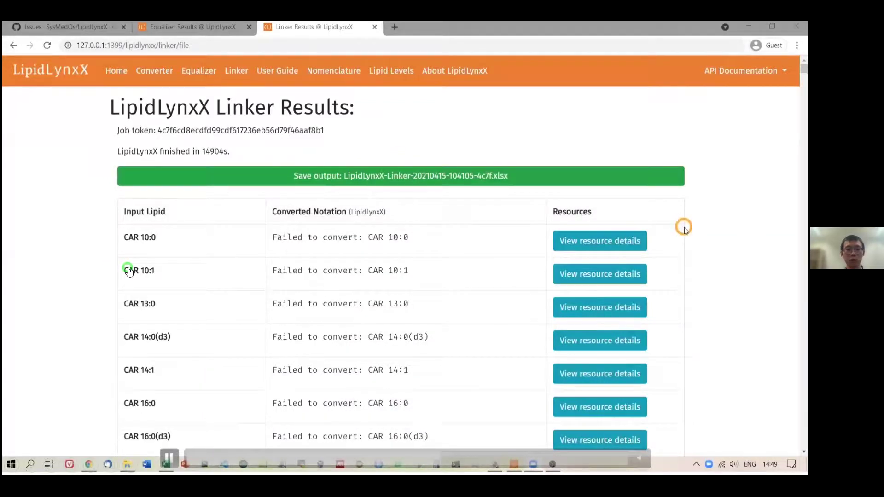
# Examine the Linker results, comparing input lipids with their converted notations from the CAR entries through the FA entries.
pyautogui.scroll(-10, 684, 229)
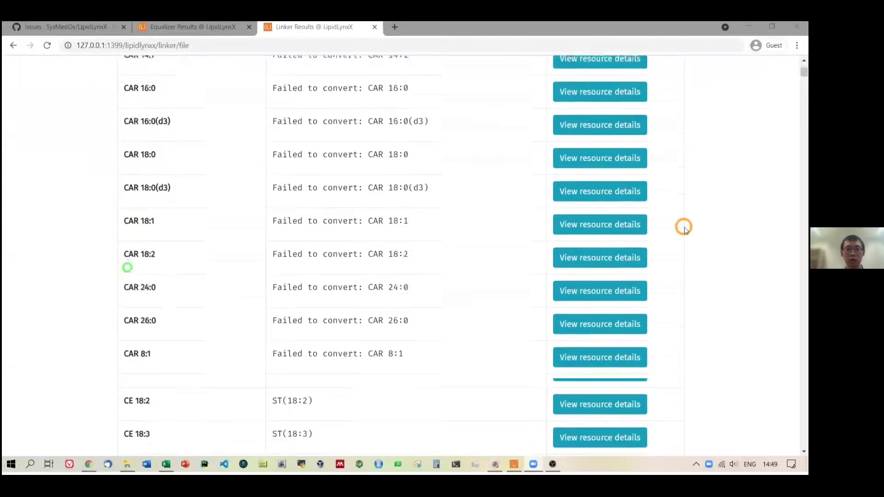
pyautogui.scroll(-12, 685, 228)
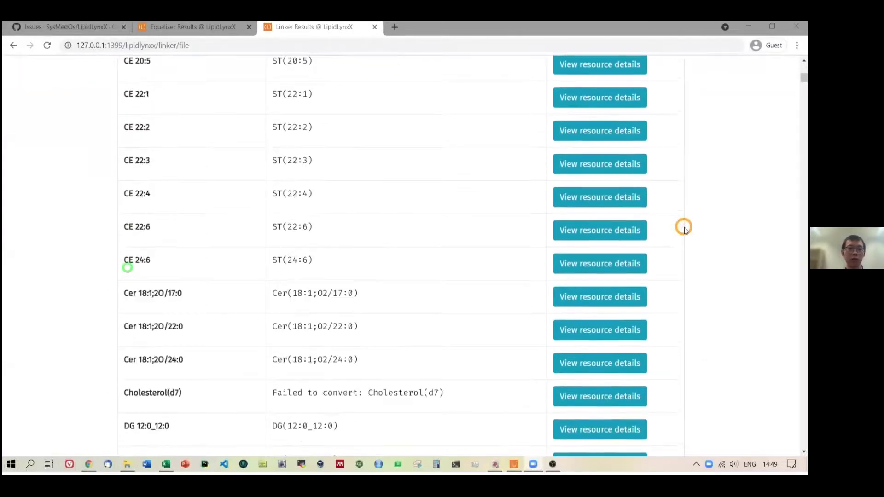
pyautogui.scroll(-5, 684, 229)
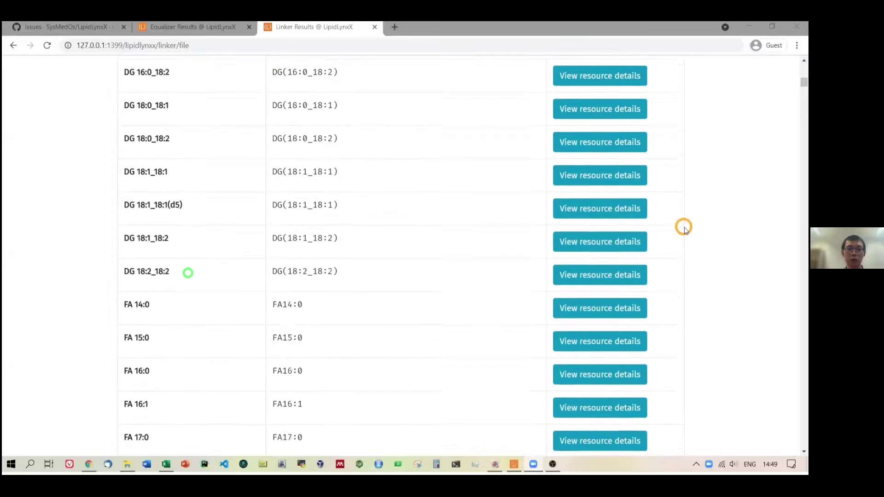
pyautogui.scroll(-7, 684, 229)
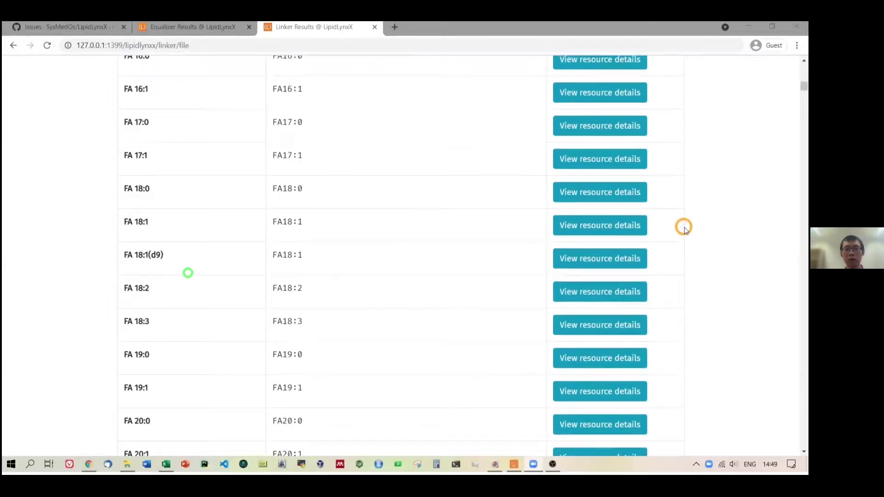
pyautogui.moveTo(804, 92); pyautogui.dragTo(803, 64)
pyautogui.click(559, 180)
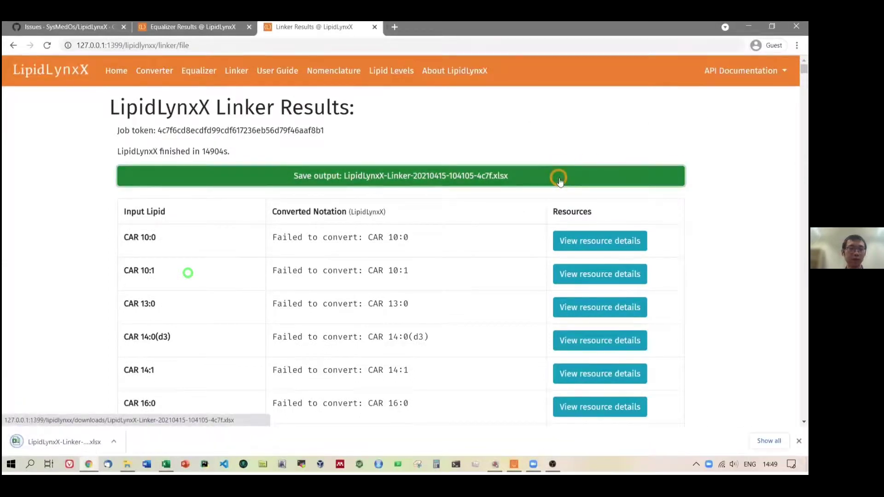
pyautogui.click(63, 444)
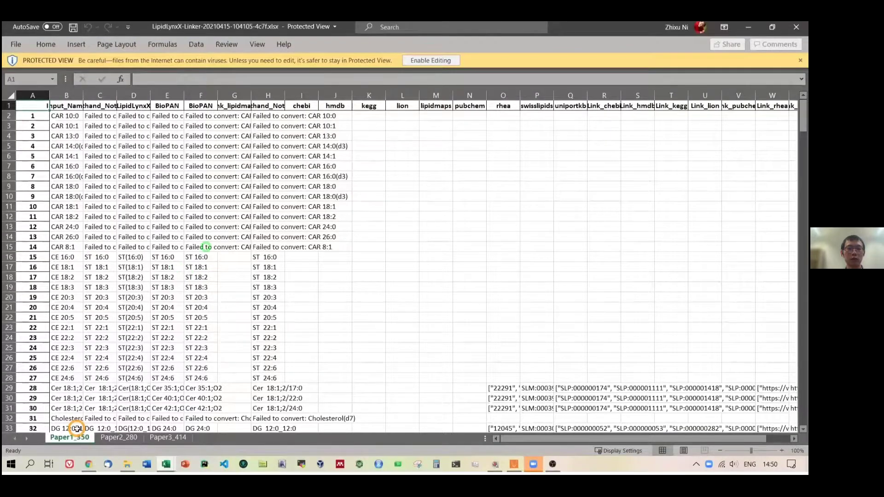
# Examine the Paper1_350 sheet's converted names, database identifiers and resource links down to the PC lipid rows.
pyautogui.scroll(-3, 328, 240)
pyautogui.scroll(-4, 328, 240)
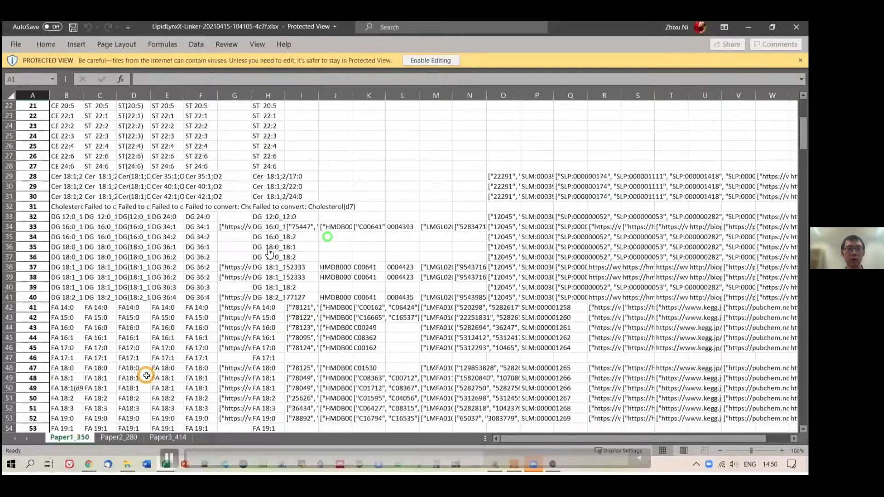
pyautogui.scroll(-9, 270, 252)
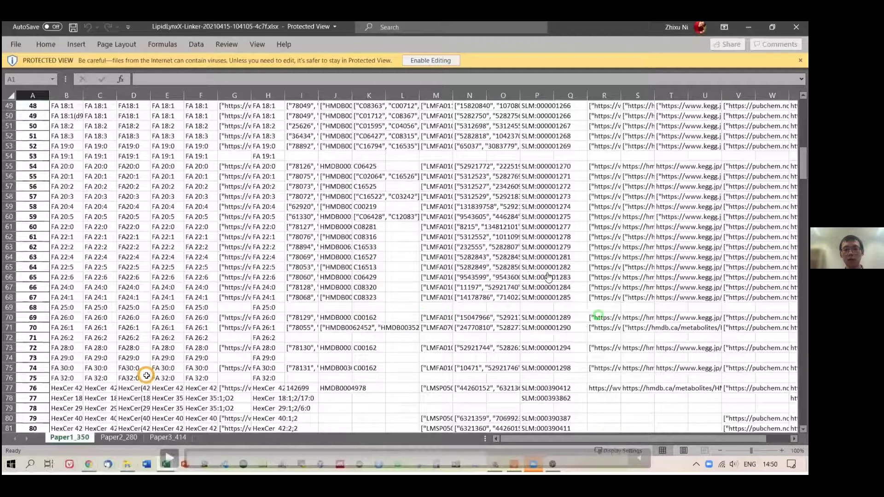
pyautogui.scroll(-1, 640, 254)
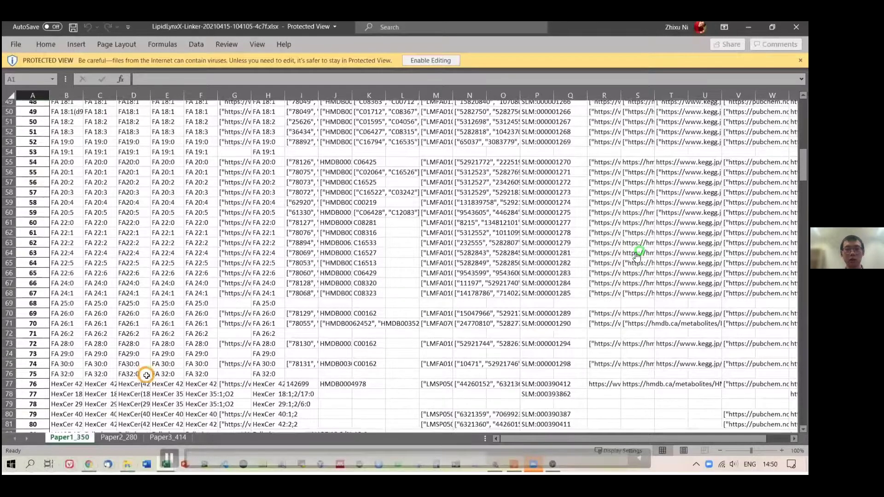
pyautogui.scroll(-10, 441, 302)
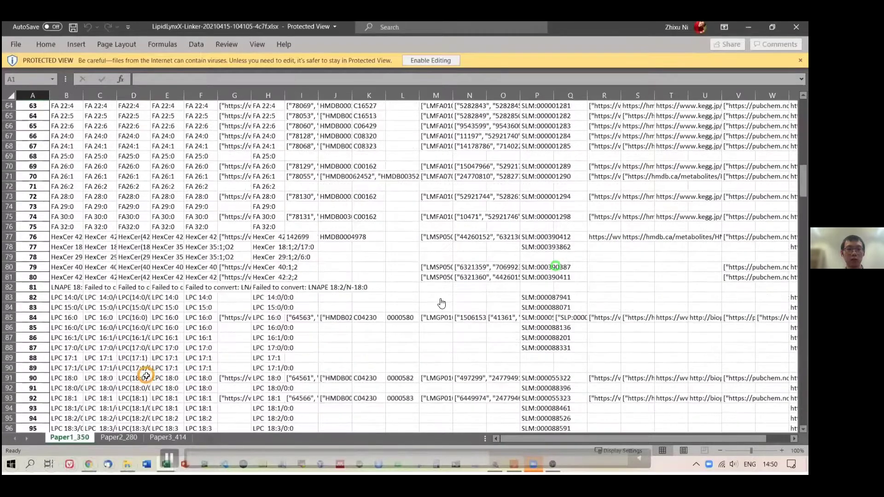
pyautogui.scroll(-3, 398, 293)
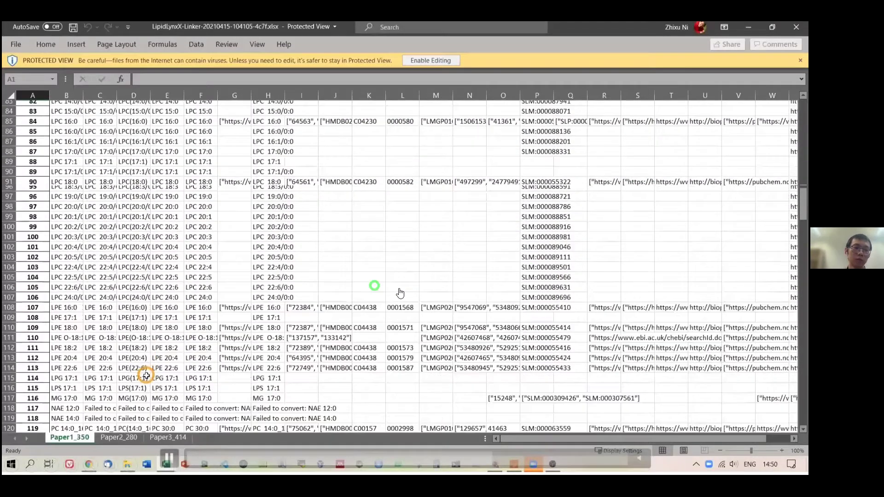
pyautogui.scroll(-11, 398, 290)
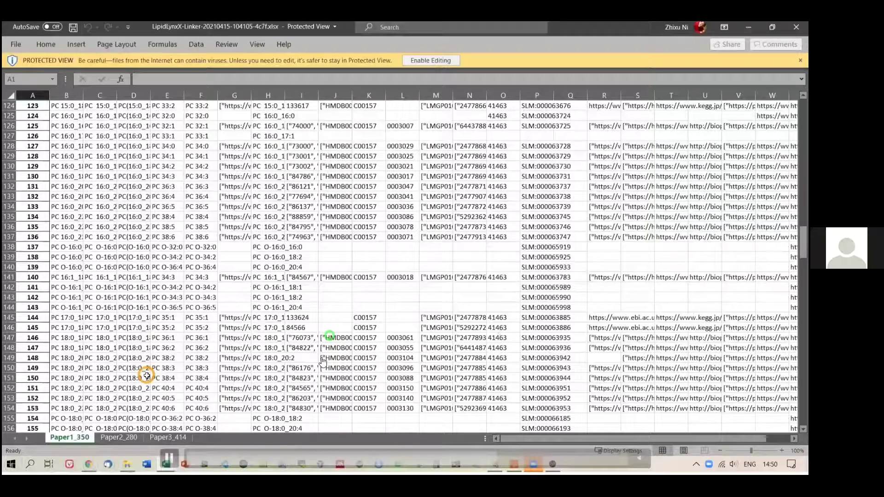
pyautogui.click(511, 458)
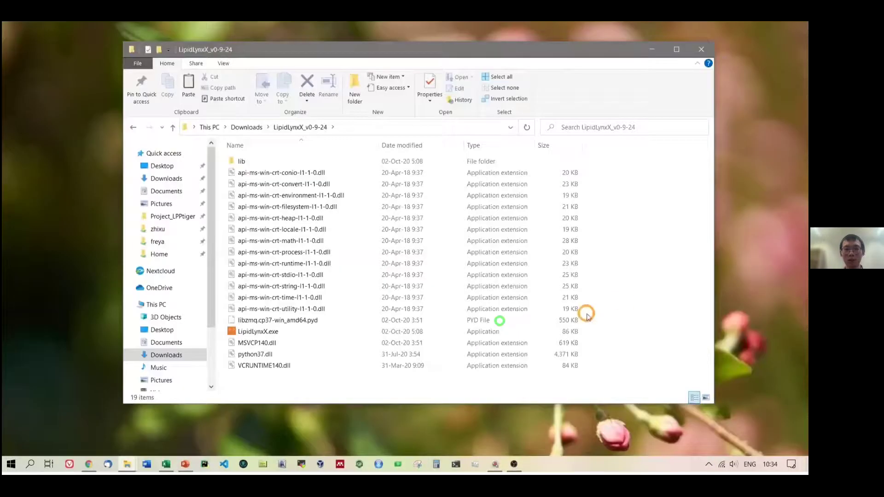
pyautogui.moveTo(509, 458)
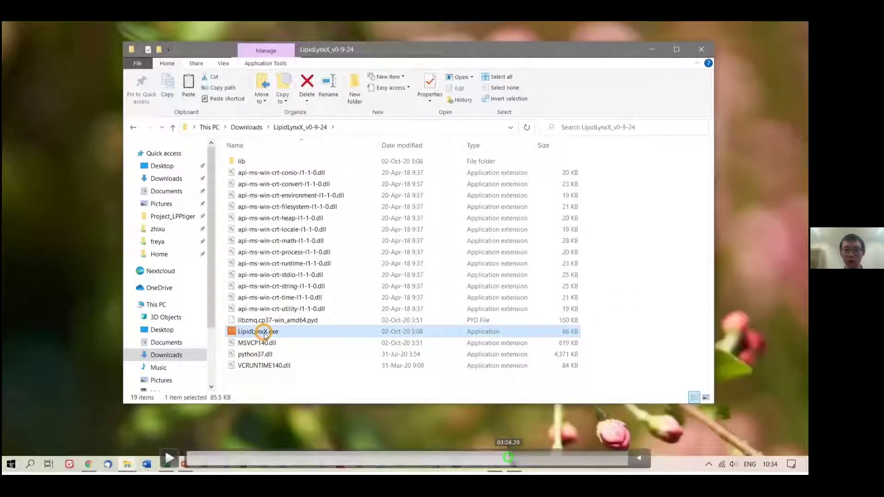
pyautogui.click(508, 458)
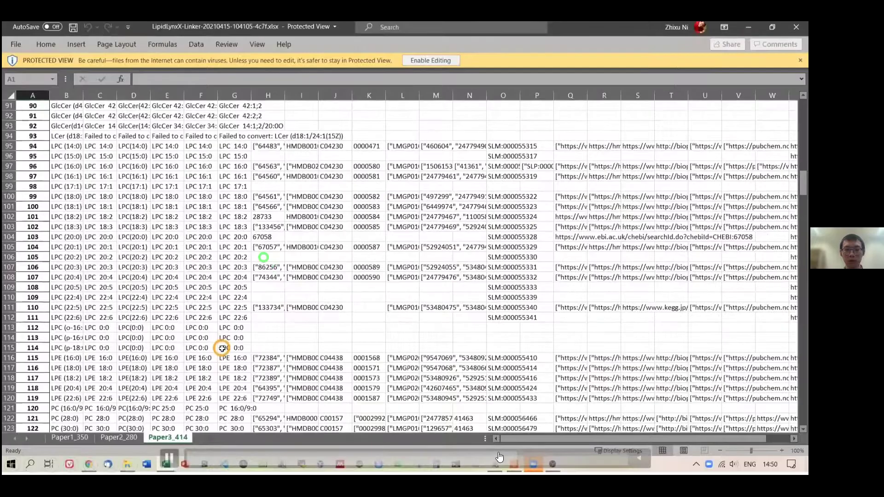
pyautogui.click(497, 453)
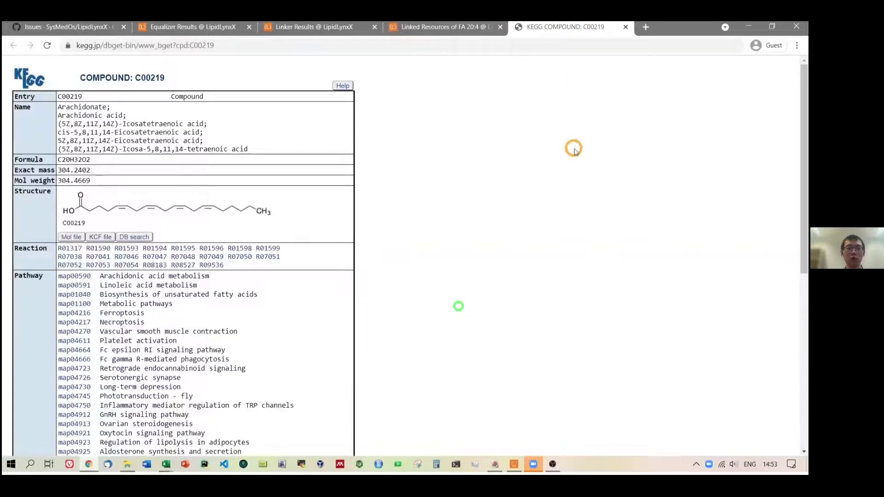
# Close the KEGG page for compound C00219 and switch to the LipidLynxX-Linker workbook in Excel.
pyautogui.middleClick(564, 29)
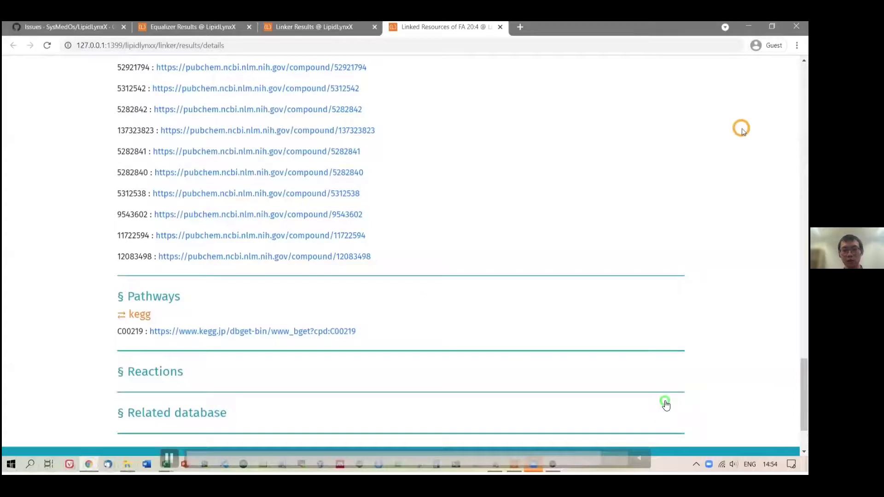
pyautogui.moveTo(167, 464)
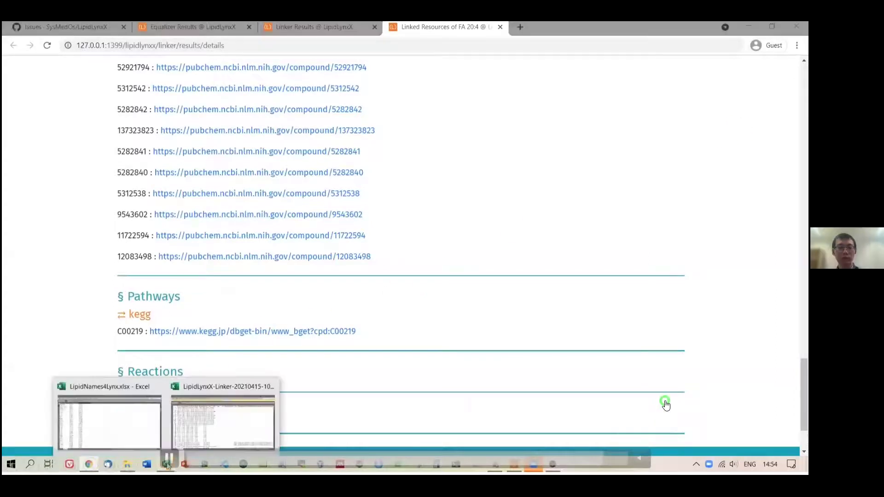
pyautogui.click(214, 433)
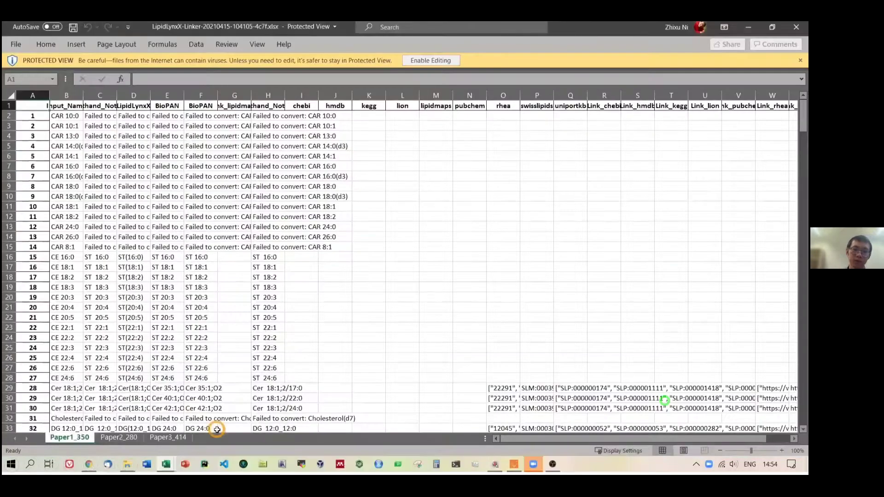
# Inspect the HMDB and LIPID MAPS identifiers of the FA 18:2 entry in the Paper1_350 sheet, and return to the presentation slides.
pyautogui.scroll(-4, 664, 400)
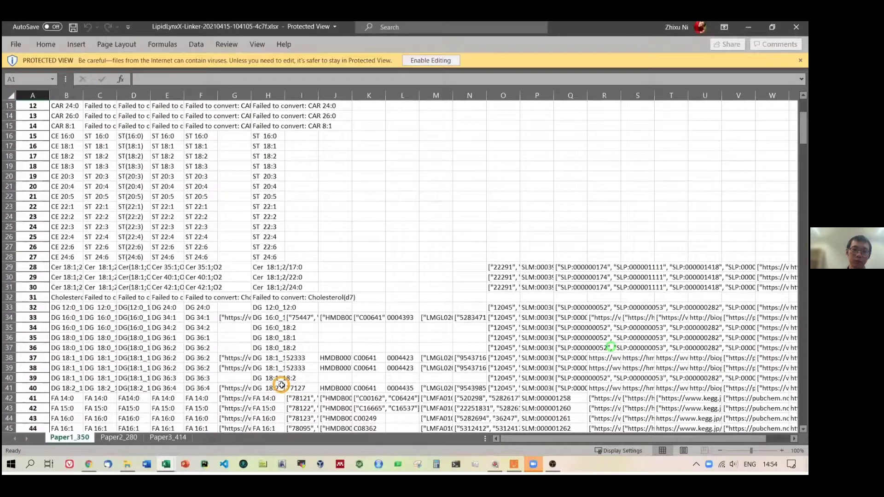
pyautogui.scroll(-5, 545, 317)
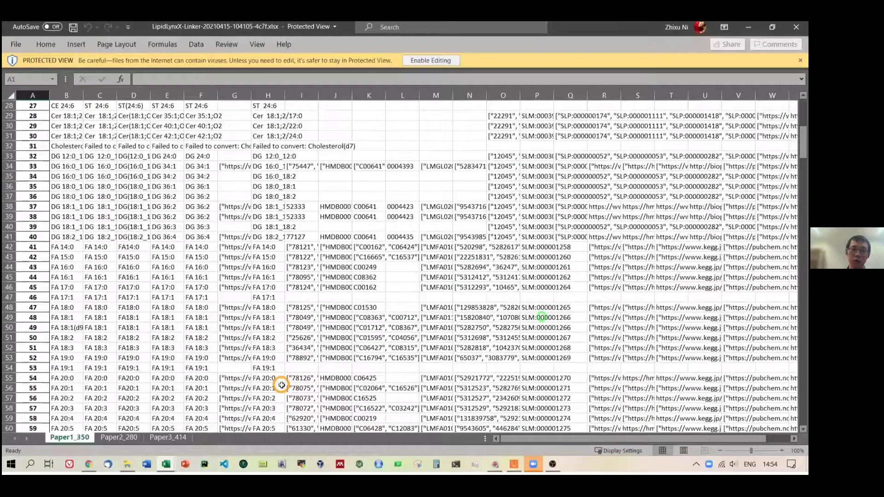
pyautogui.click(333, 334)
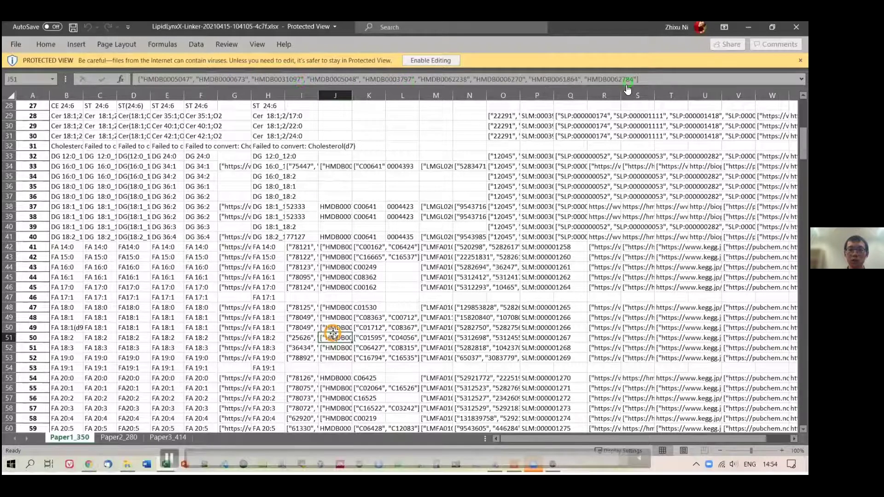
pyautogui.click(439, 338)
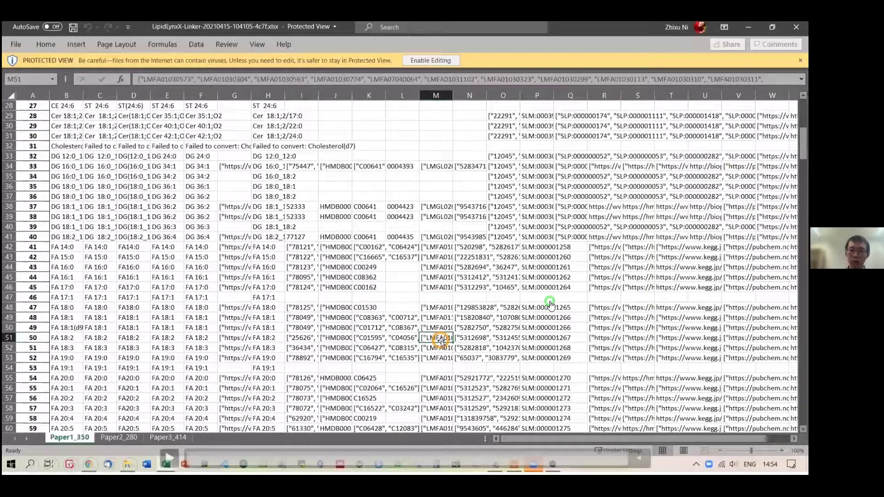
pyautogui.hotkey('alt', 'Tab')
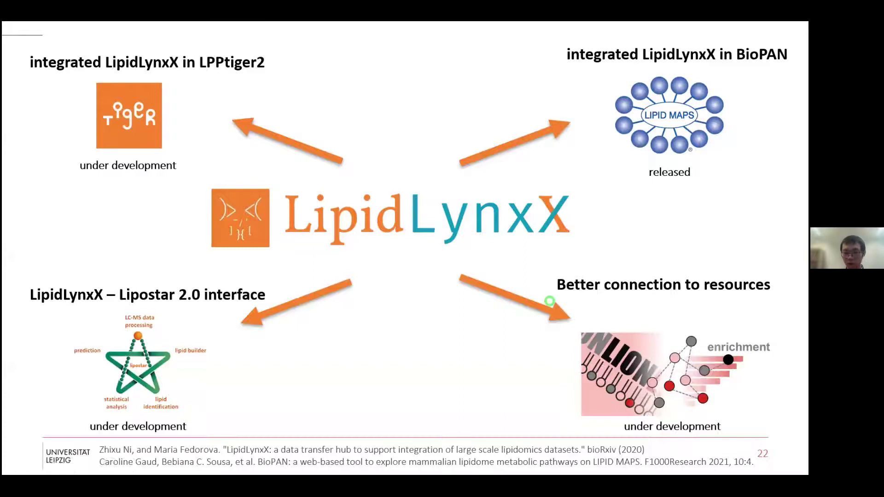